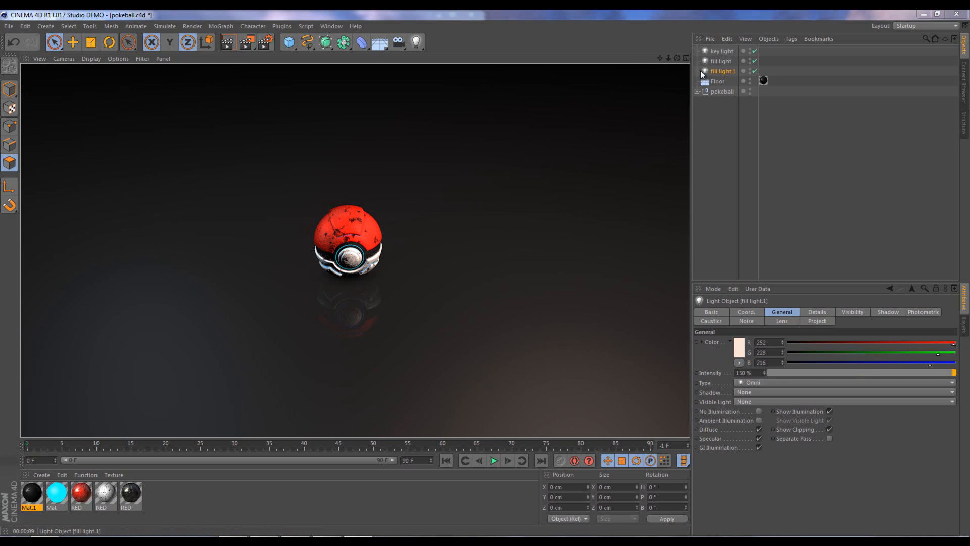
# Move fill light.1 back behind the pokeball and rename it backlight
pyautogui.click(387, 330)
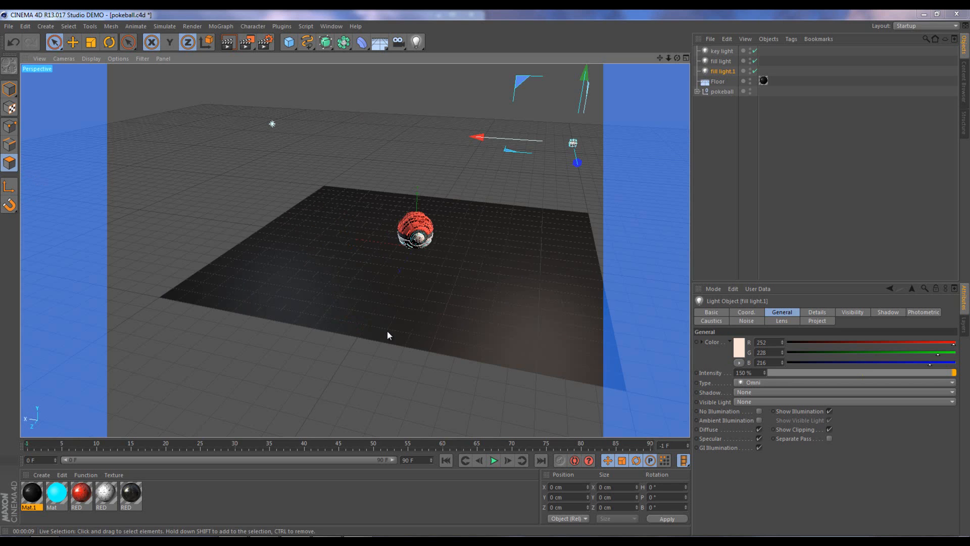
pyautogui.moveTo(659, 58); pyautogui.dragTo(488, 270)
pyautogui.click(725, 61)
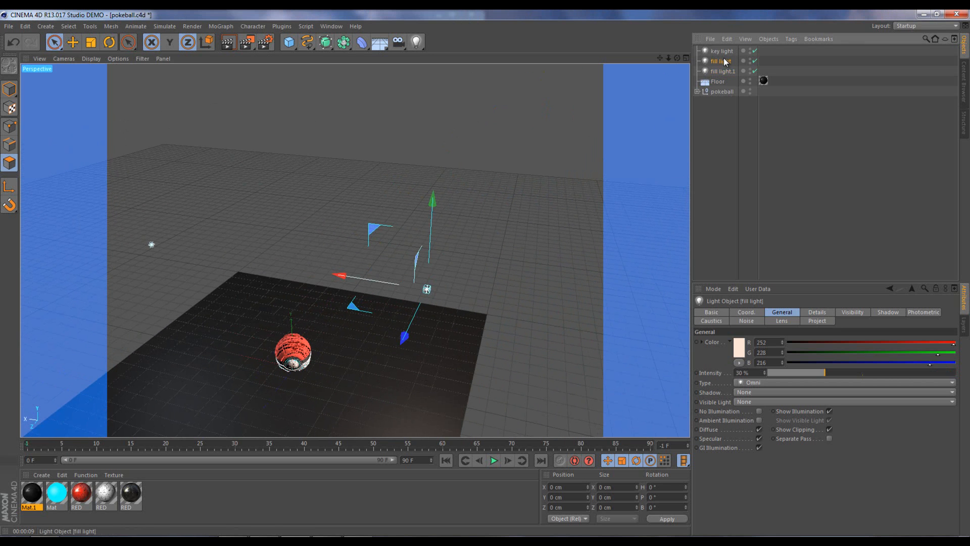
pyautogui.click(723, 72)
pyautogui.moveTo(405, 336); pyautogui.dragTo(444, 246)
pyautogui.moveTo(374, 199)
pyautogui.mouseDown()
pyautogui.moveTo(300, 196)
pyautogui.moveTo(367, 186)
pyautogui.mouseUp()
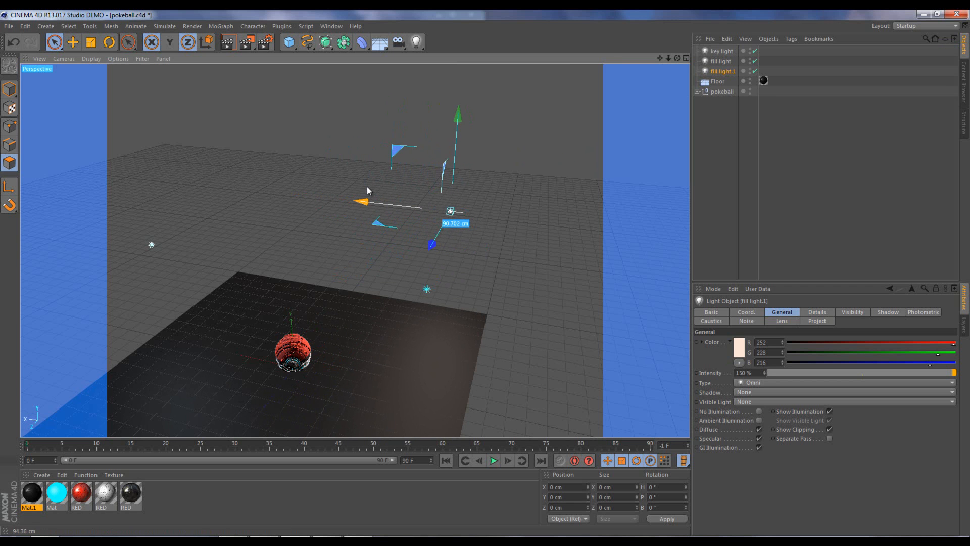
pyautogui.click(13, 48)
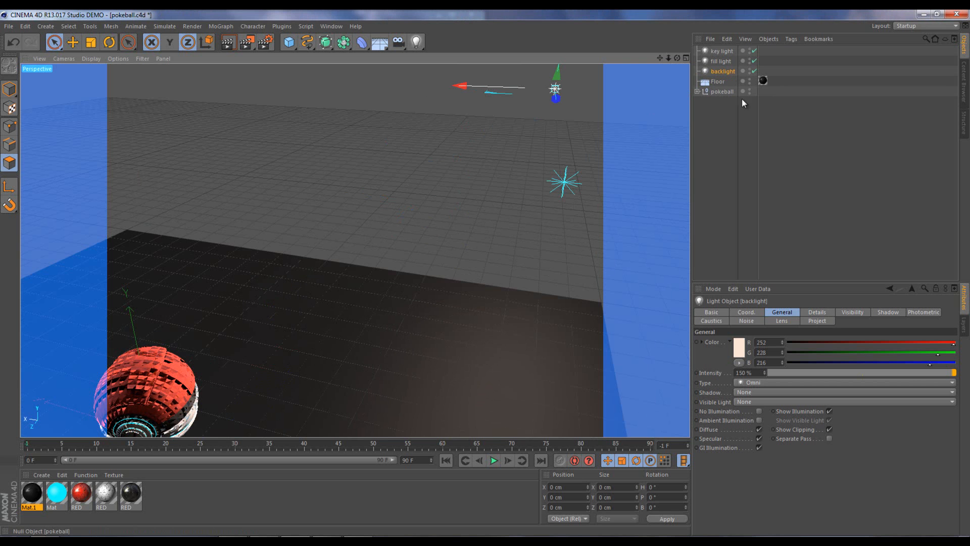
# Lower the backlight along its Y axis and shift it slightly along X
pyautogui.moveTo(663, 57); pyautogui.dragTo(483, 274)
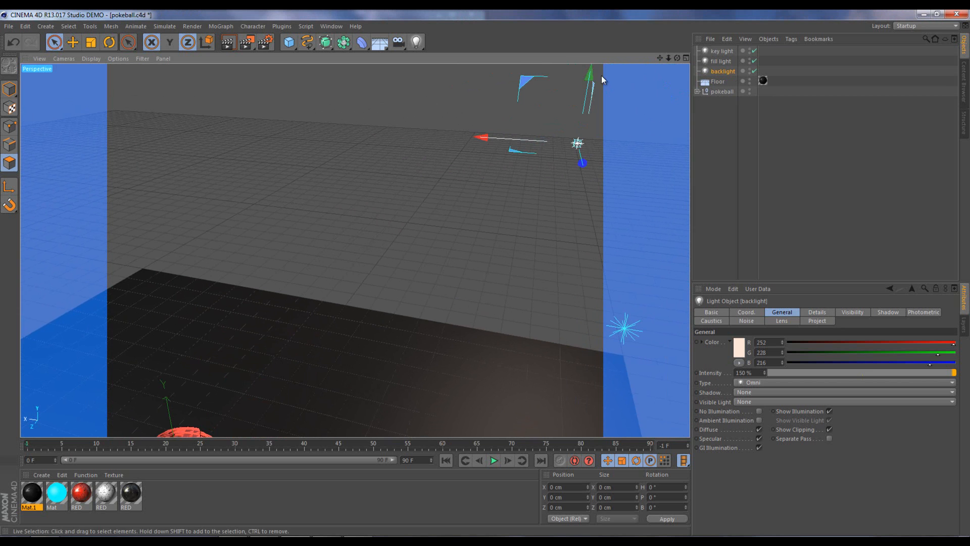
pyautogui.moveTo(590, 78); pyautogui.dragTo(595, 159)
pyautogui.moveTo(478, 211); pyautogui.dragTo(446, 200)
# Render the active view around the pokeball and save the project
pyautogui.moveTo(661, 56); pyautogui.dragTo(491, 272)
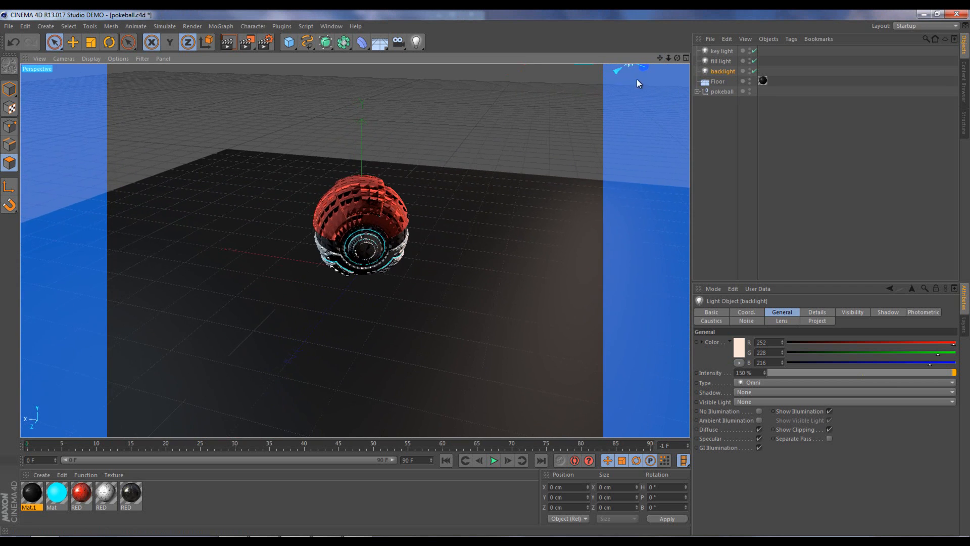
pyautogui.scroll(3, 418, 196)
pyautogui.scroll(-1, 417, 196)
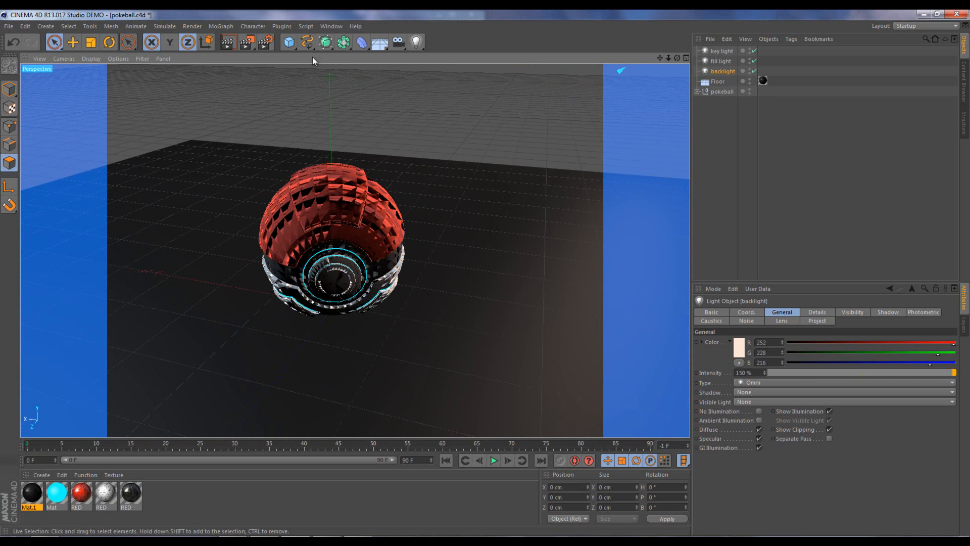
pyautogui.click(229, 43)
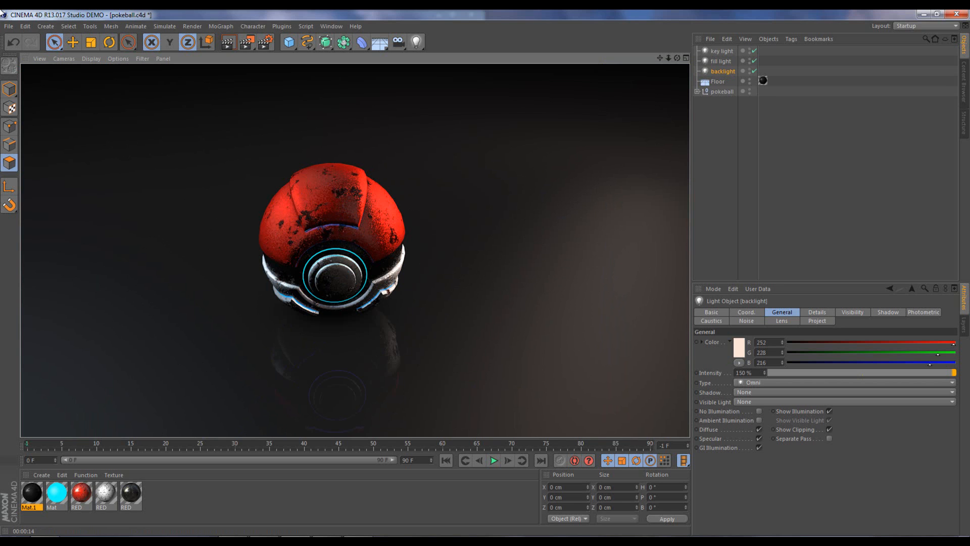
pyautogui.click(8, 27)
pyautogui.click(120, 148)
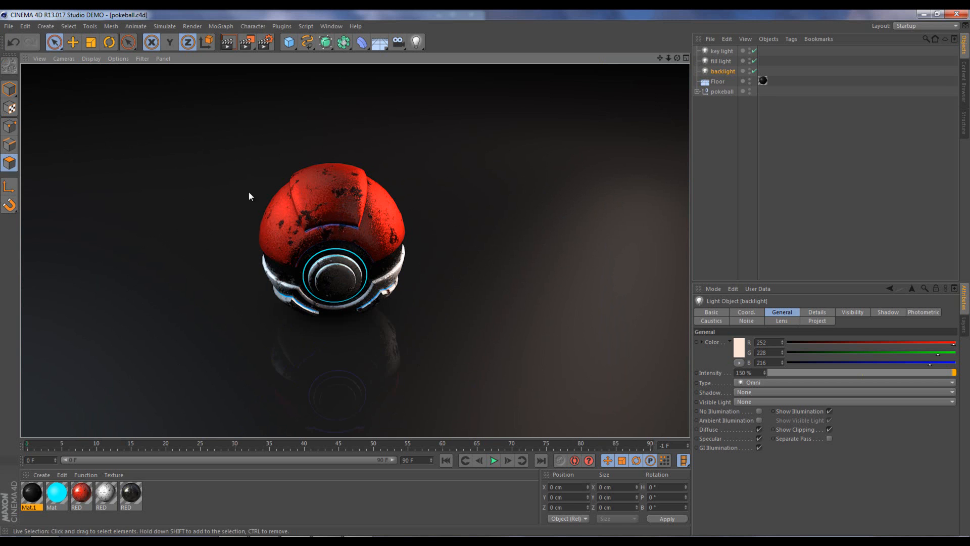
# Turn off Ambient Occlusion in the render settings
pyautogui.scroll(-6, 376, 291)
pyautogui.scroll(-6, 375, 290)
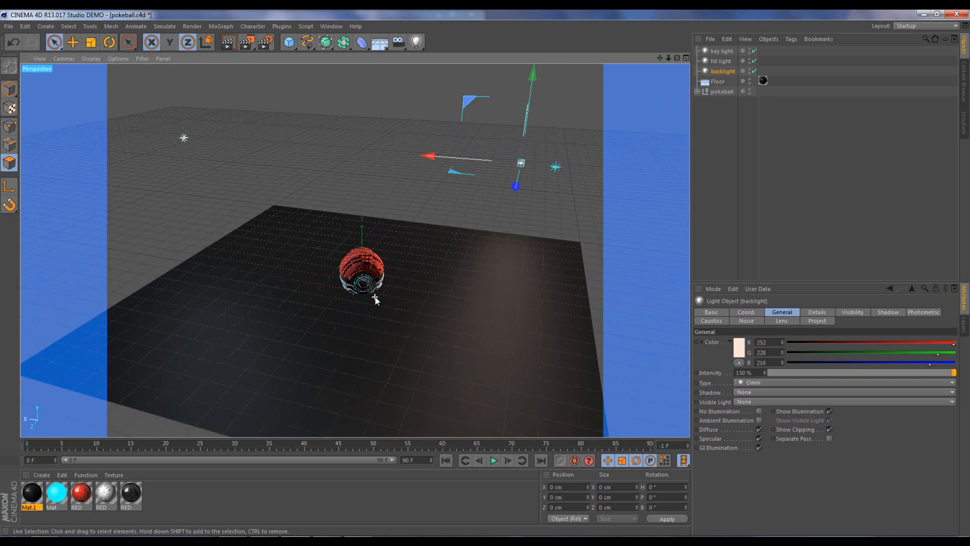
pyautogui.scroll(6, 375, 299)
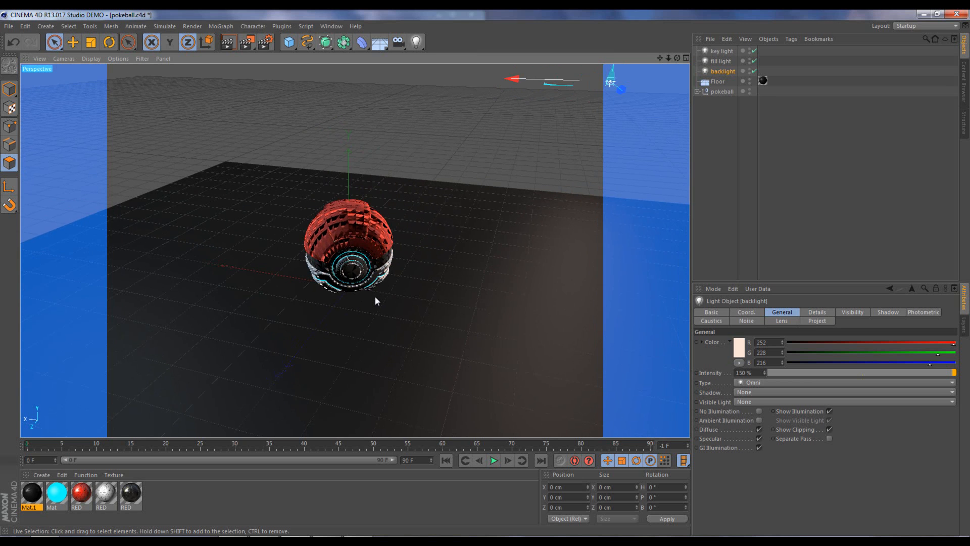
pyautogui.scroll(2, 375, 298)
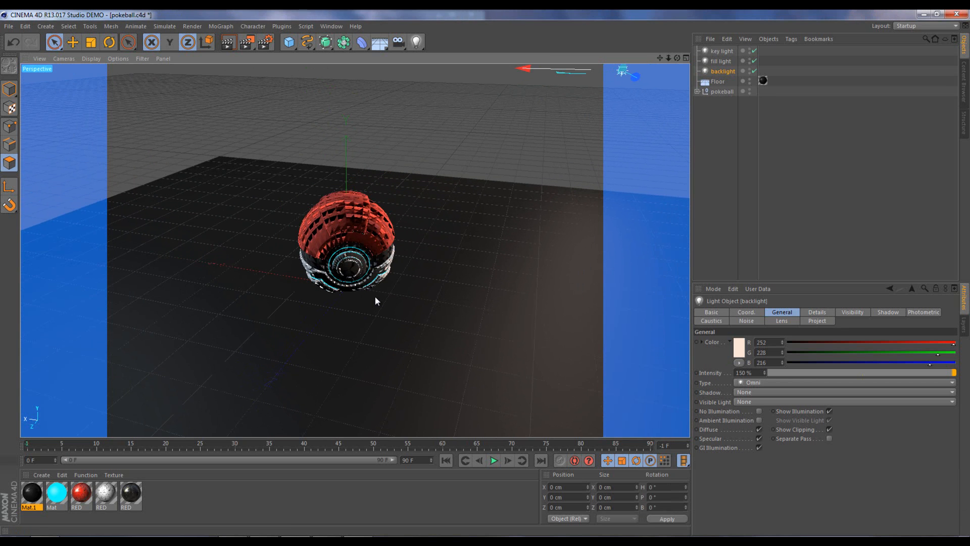
pyautogui.click(267, 45)
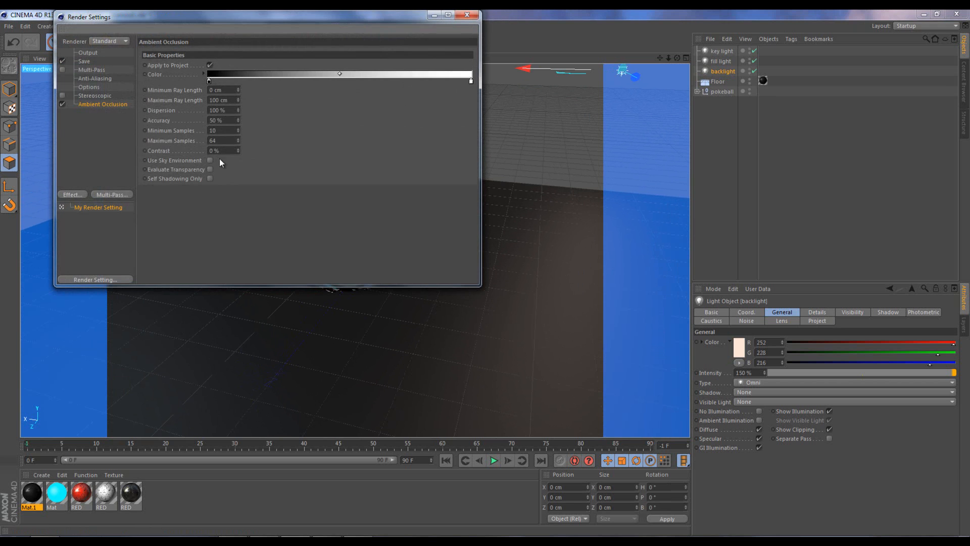
pyautogui.click(63, 104)
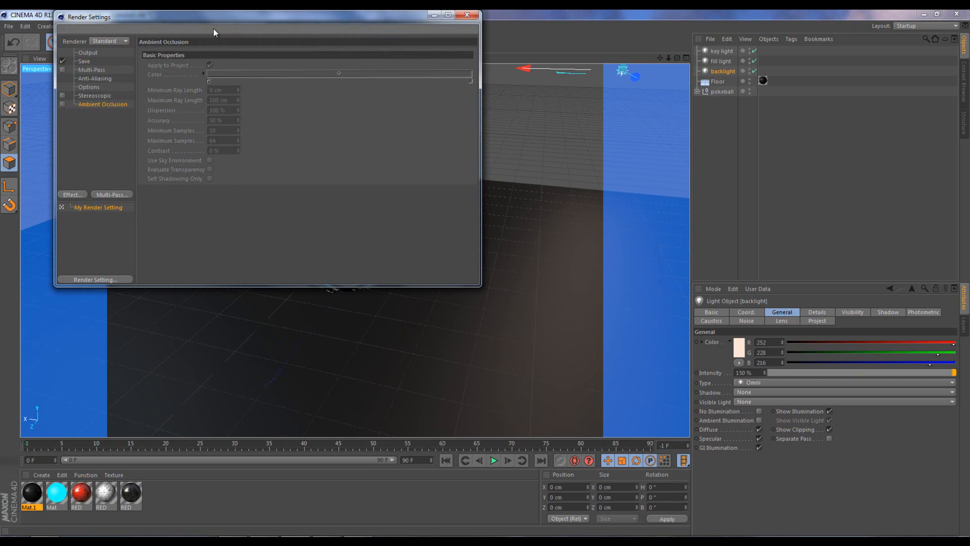
pyautogui.click(467, 16)
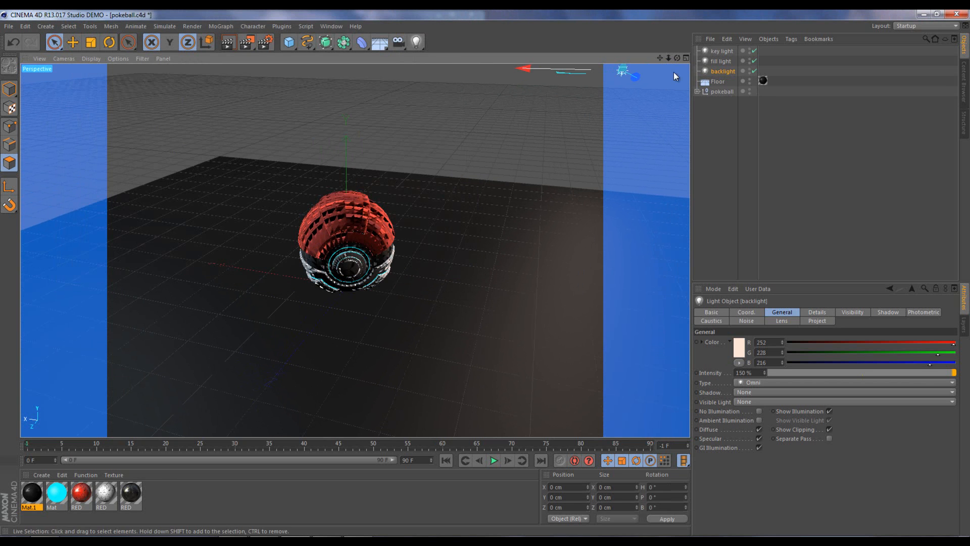
# Select the key light, fill light and backlight together and set their shadow type to Area
pyautogui.moveTo(694, 70); pyautogui.dragTo(731, 52)
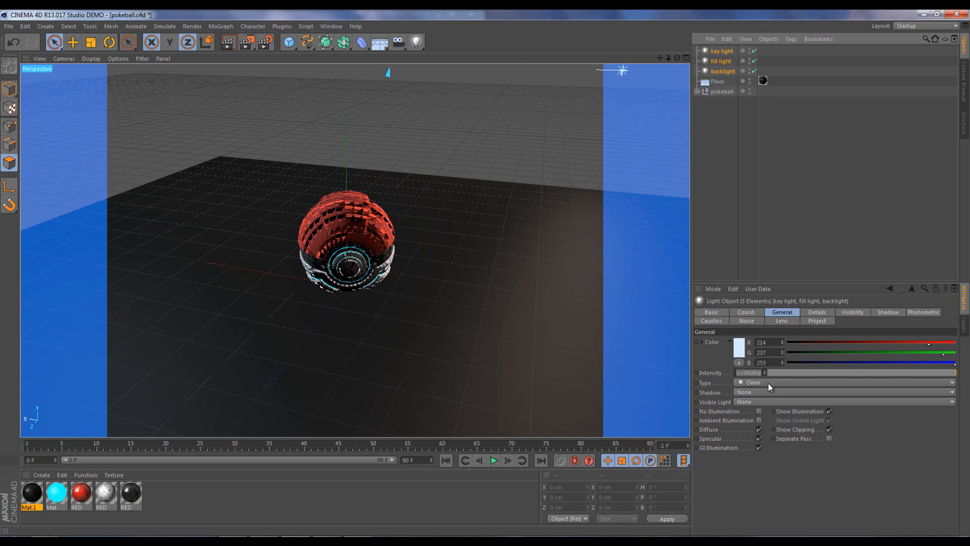
pyautogui.click(754, 384)
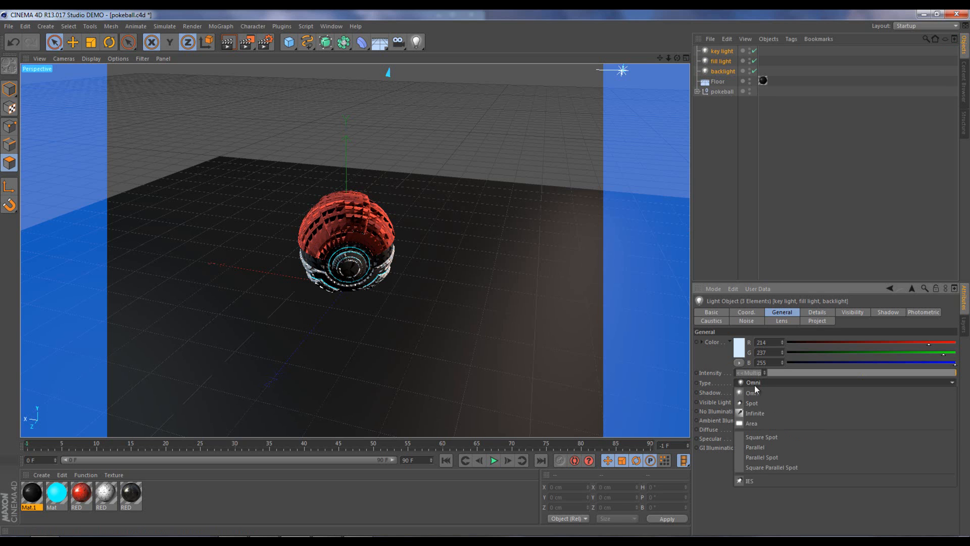
pyautogui.click(754, 385)
pyautogui.click(752, 390)
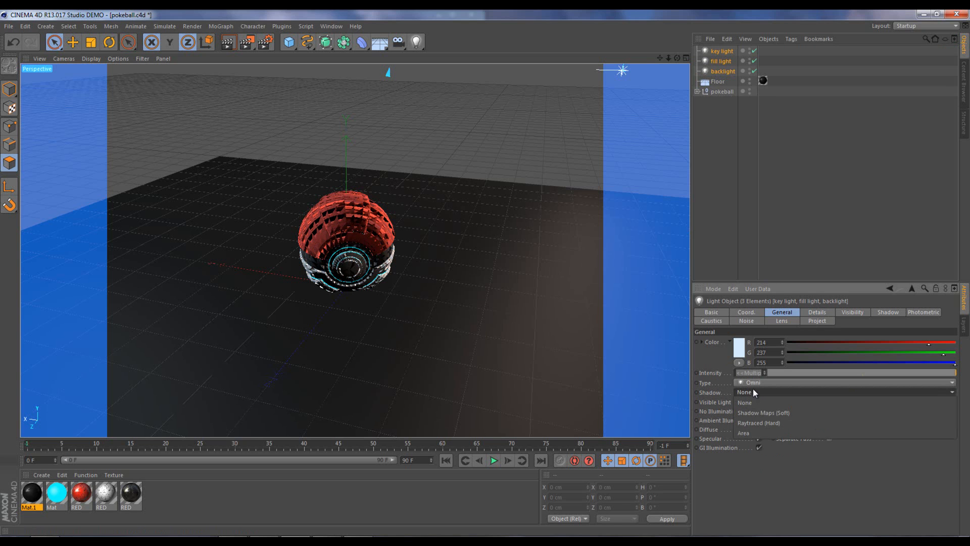
pyautogui.click(741, 431)
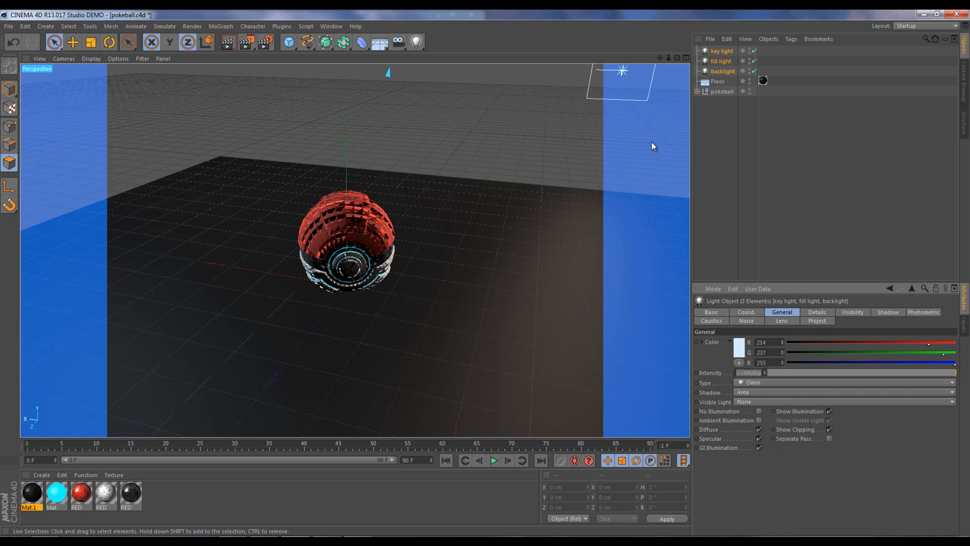
# Render the active view to check the area shadows around the pokeball
pyautogui.click(229, 44)
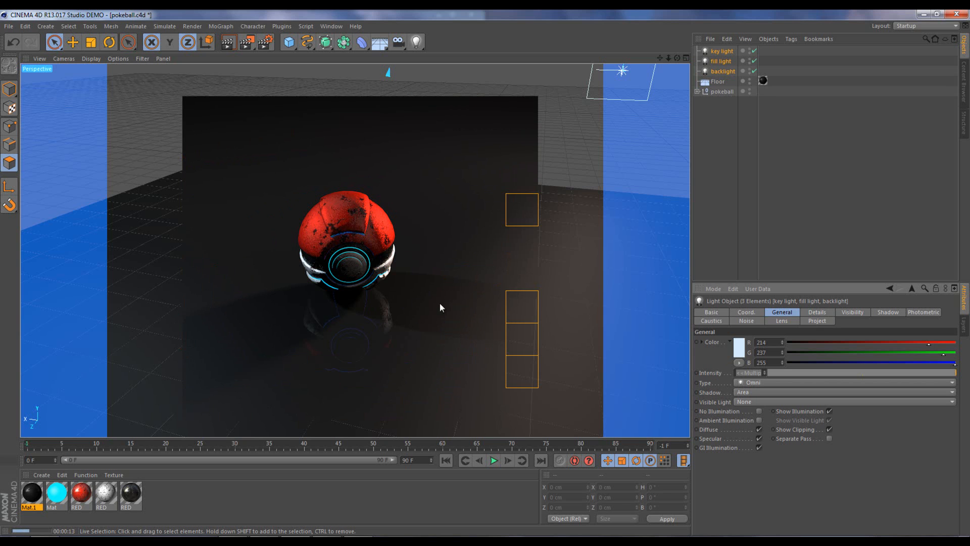
pyautogui.click(338, 315)
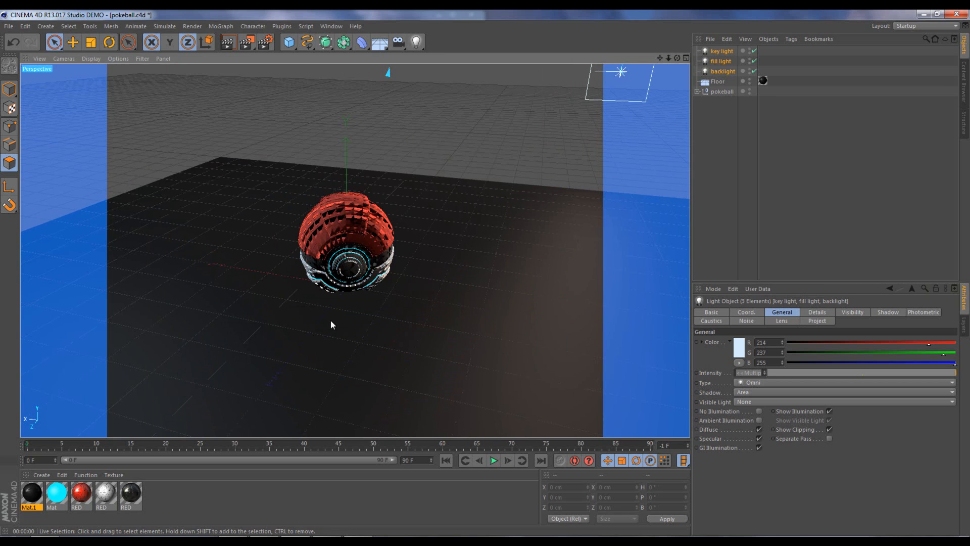
pyautogui.scroll(1, 327, 323)
pyautogui.hotkey('ctrl', 'r')
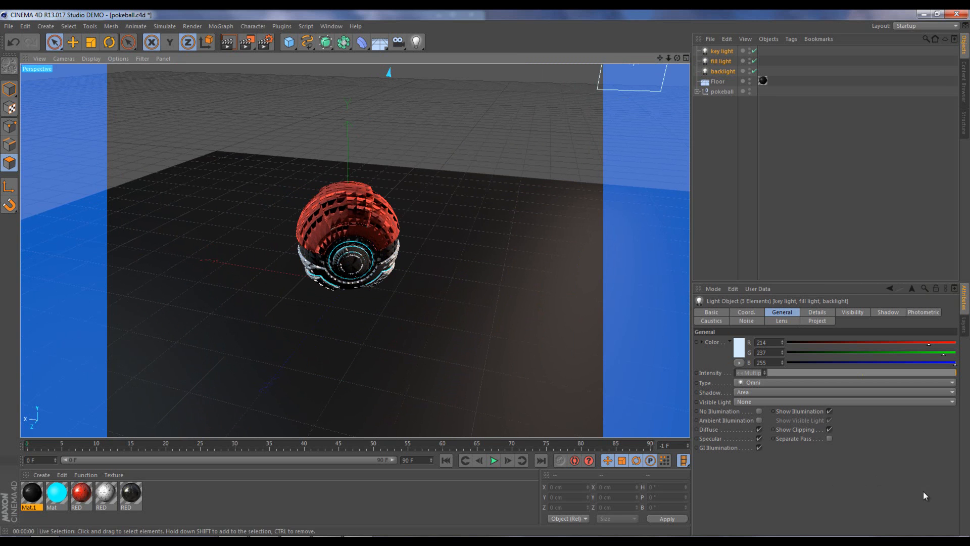
# Switch the renderer from Standard to Physical in the render settings
pyautogui.click(265, 42)
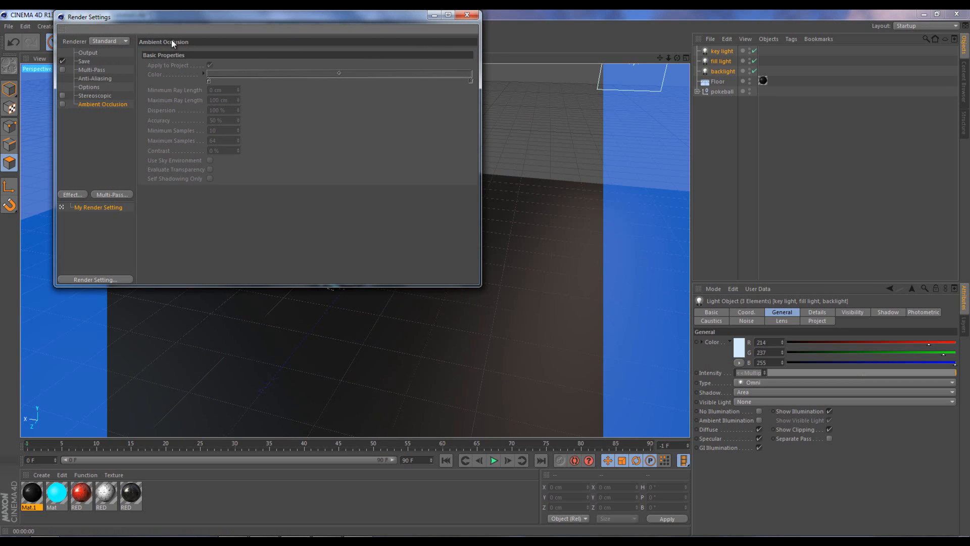
pyautogui.click(111, 45)
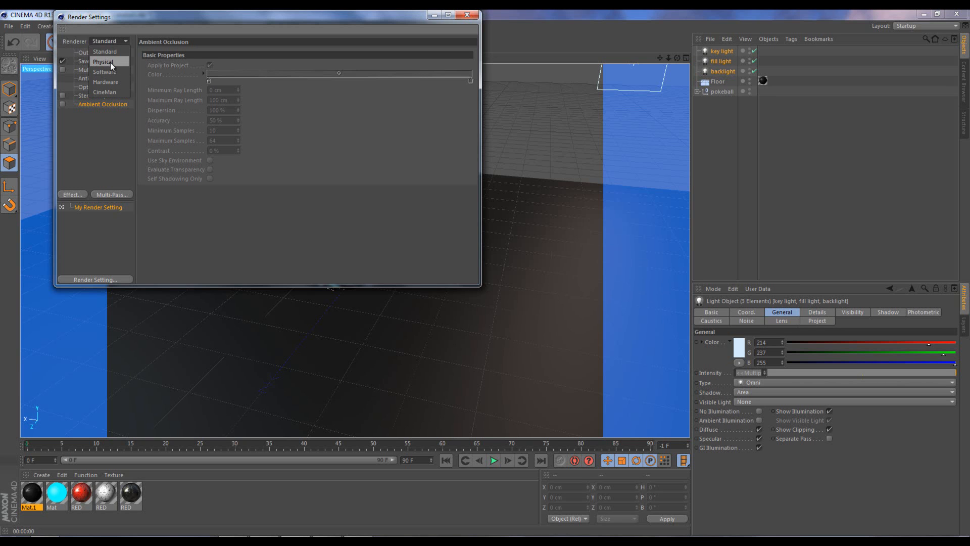
pyautogui.click(110, 62)
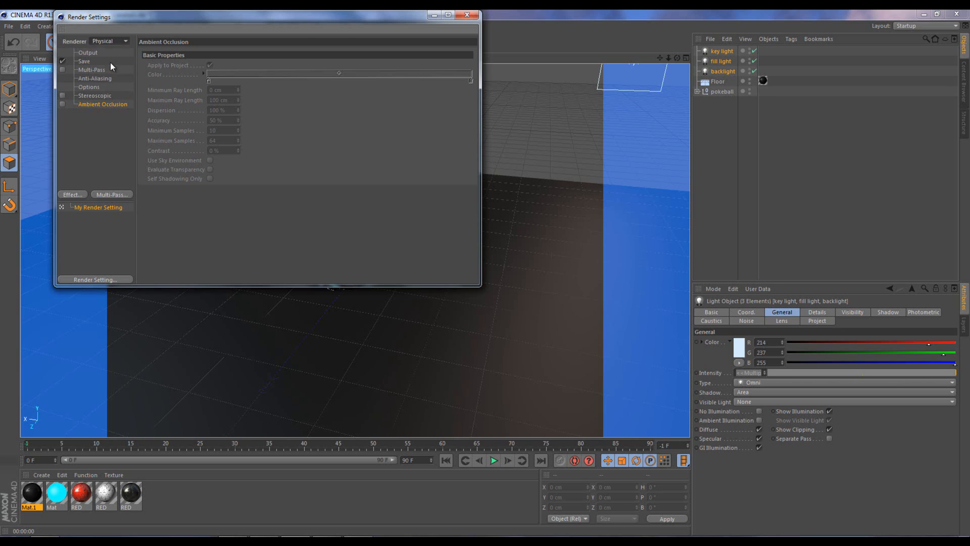
pyautogui.click(467, 15)
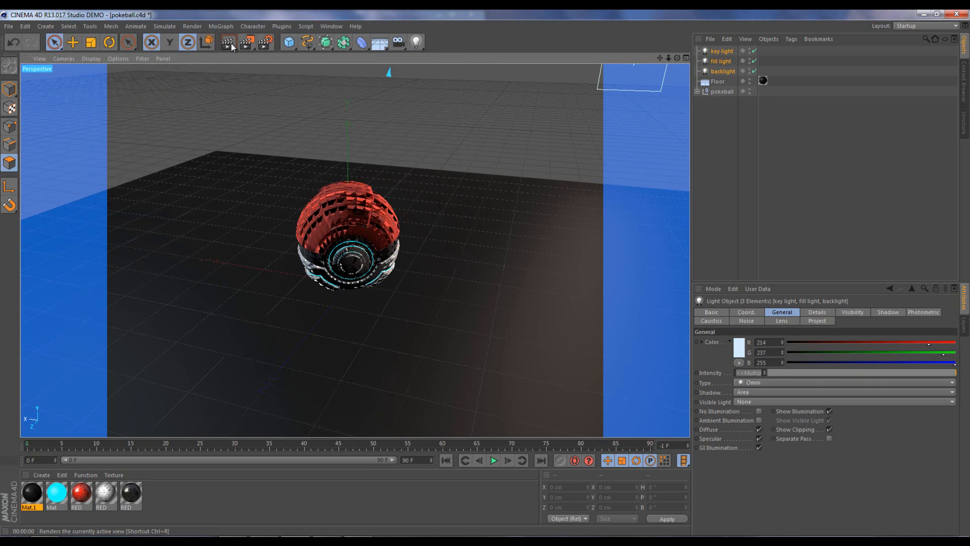
# Test-render the active view with the Physical renderer
pyautogui.click(230, 43)
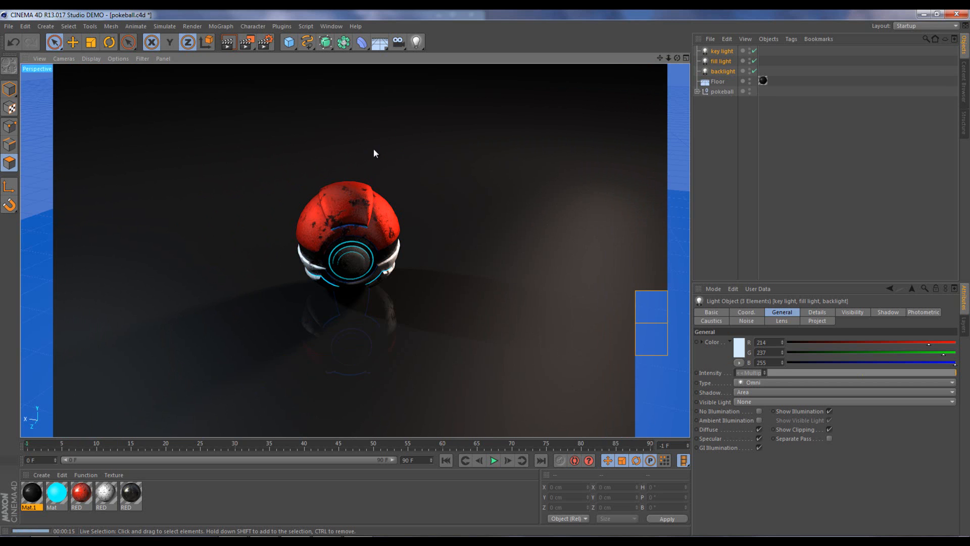
pyautogui.click(371, 223)
pyautogui.scroll(1, 369, 225)
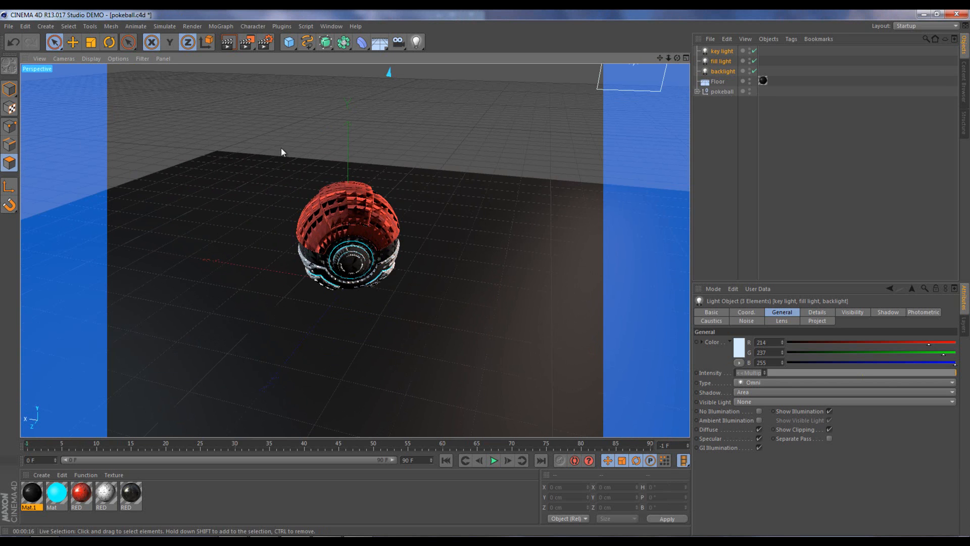
# Choose the sampler type in the Physical renderer's settings
pyautogui.click(265, 42)
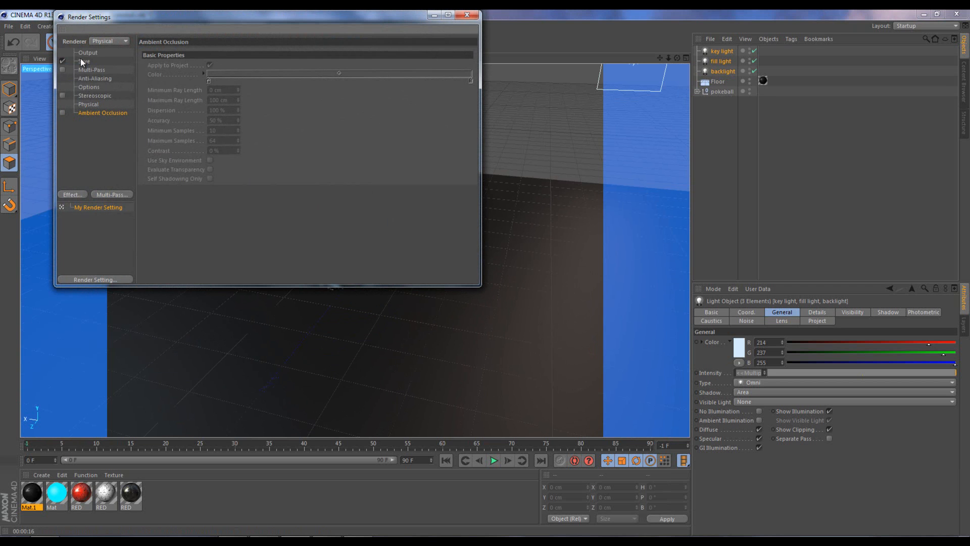
pyautogui.click(88, 104)
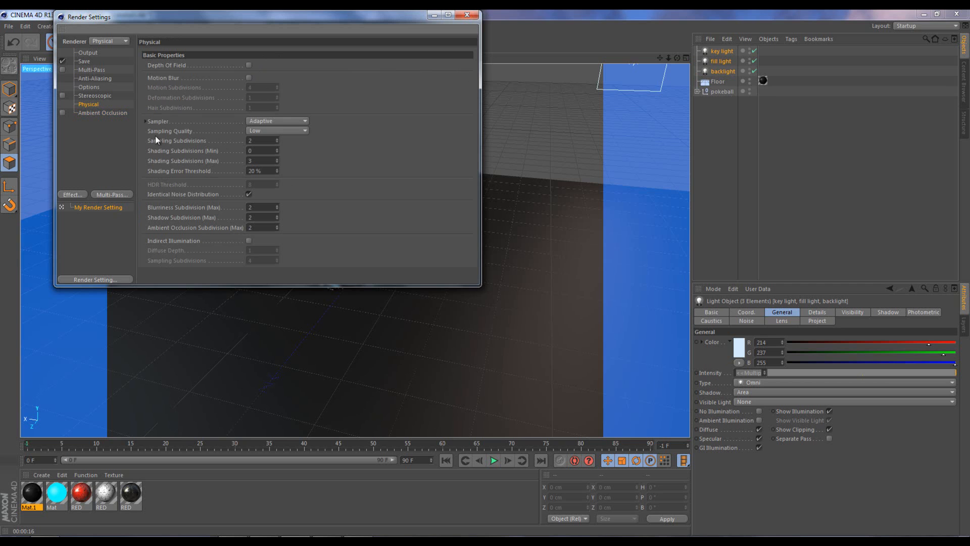
pyautogui.click(280, 121)
pyautogui.click(267, 148)
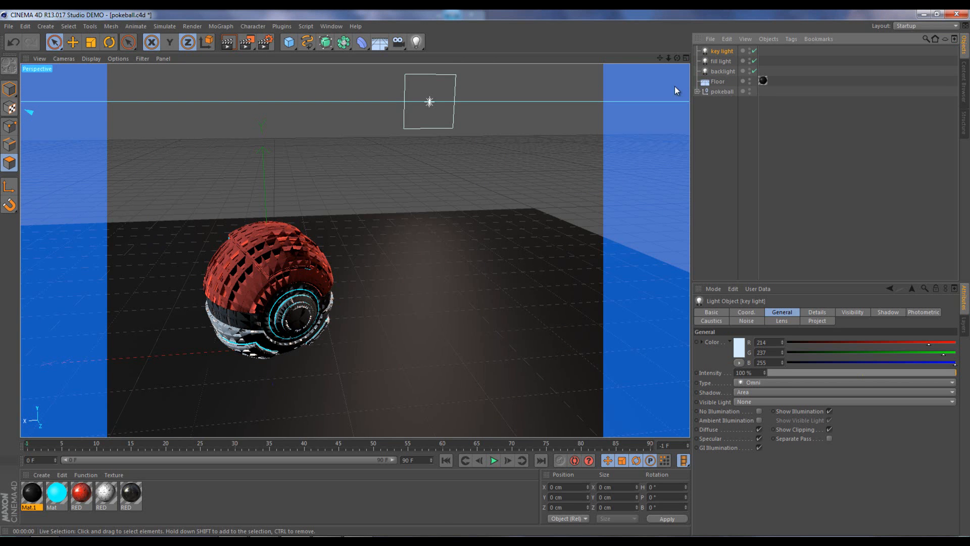
# Set the key light's intensity to 75%
pyautogui.doubleClick(756, 373)
pyautogui.write('75')
pyautogui.press('Return')
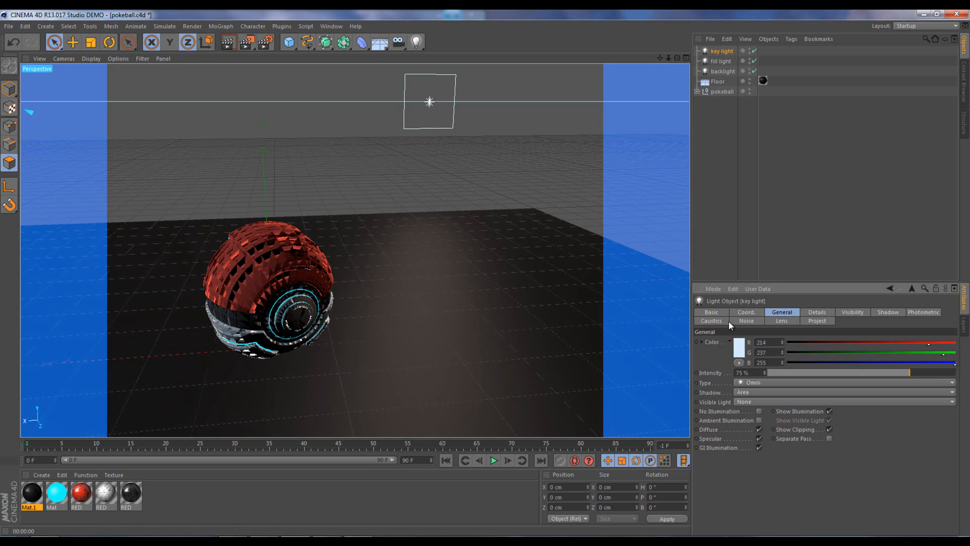
# Set the fill light's intensity to 25%
pyautogui.click(719, 61)
pyautogui.click(756, 373)
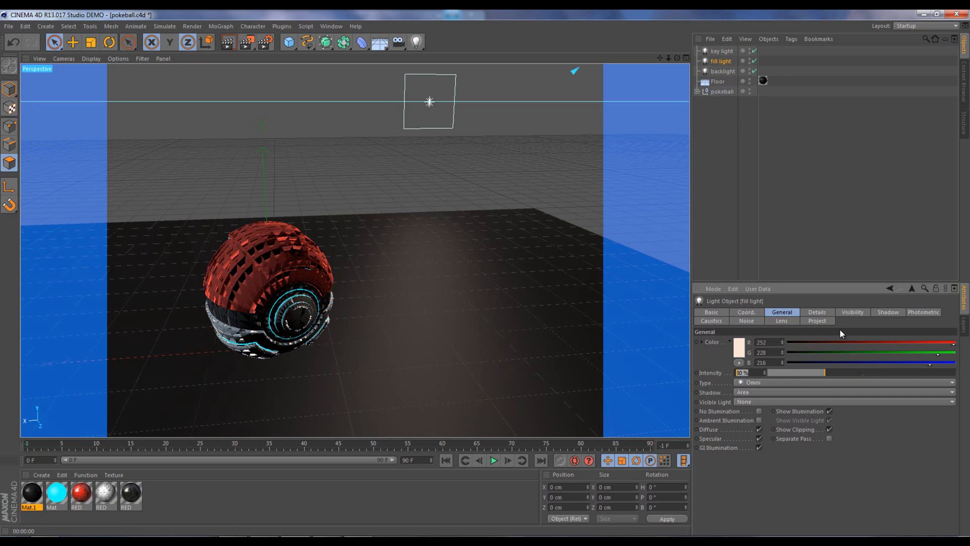
pyautogui.write('25')
pyautogui.press('Return')
# Set the backlight's intensity to 200%
pyautogui.click(728, 71)
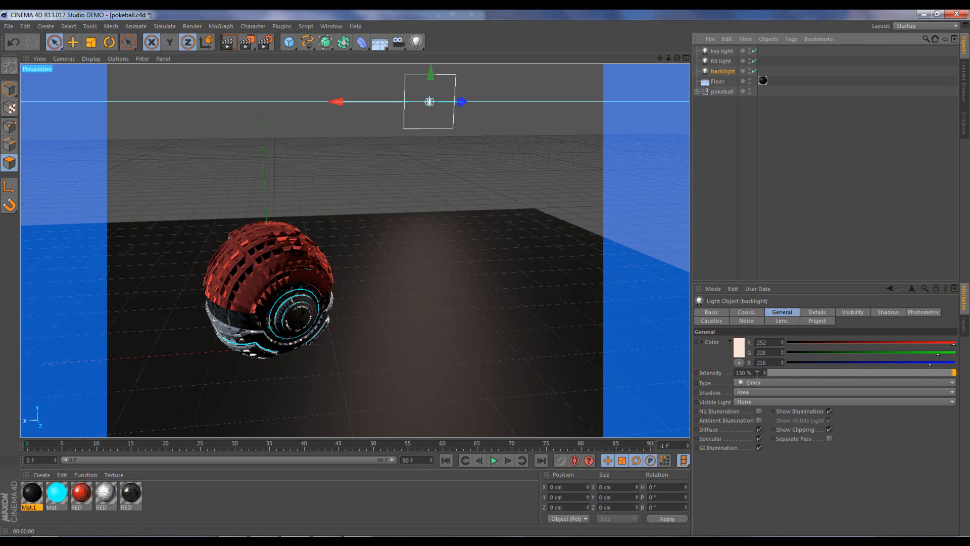
pyautogui.write('200')
pyautogui.press('Return')
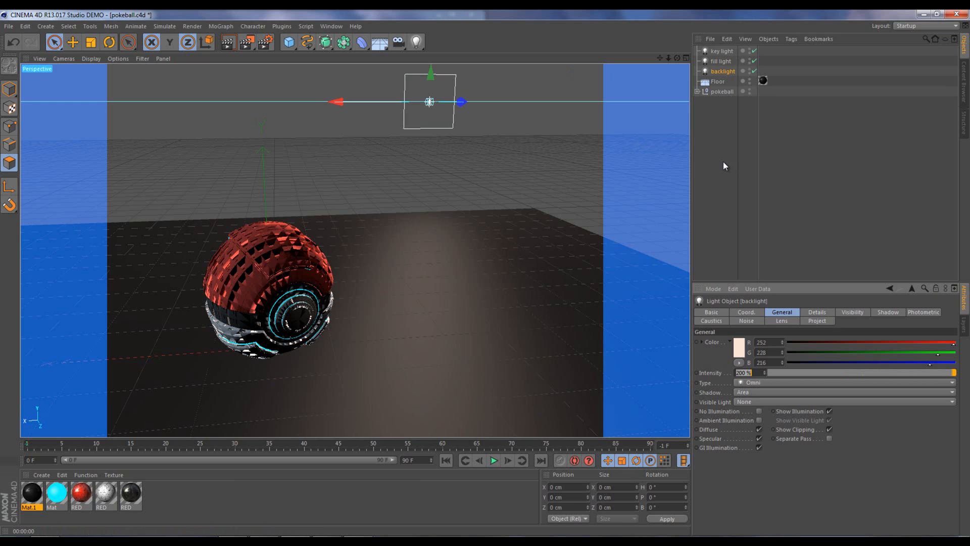
# Change the type of the key light, fill light and backlight together to Spot
pyautogui.keyDown('shift'); pyautogui.click(723, 50); pyautogui.keyUp('shift')
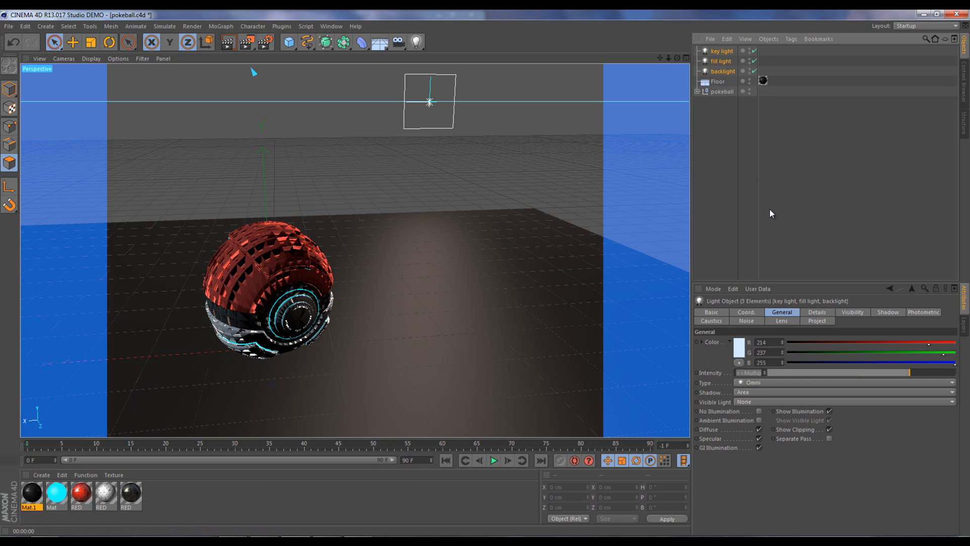
pyautogui.click(757, 384)
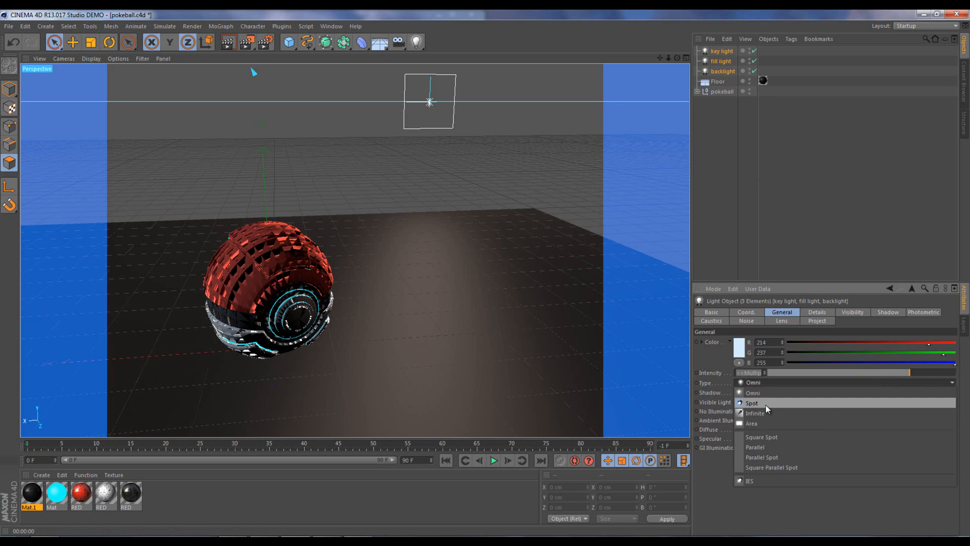
pyautogui.click(765, 404)
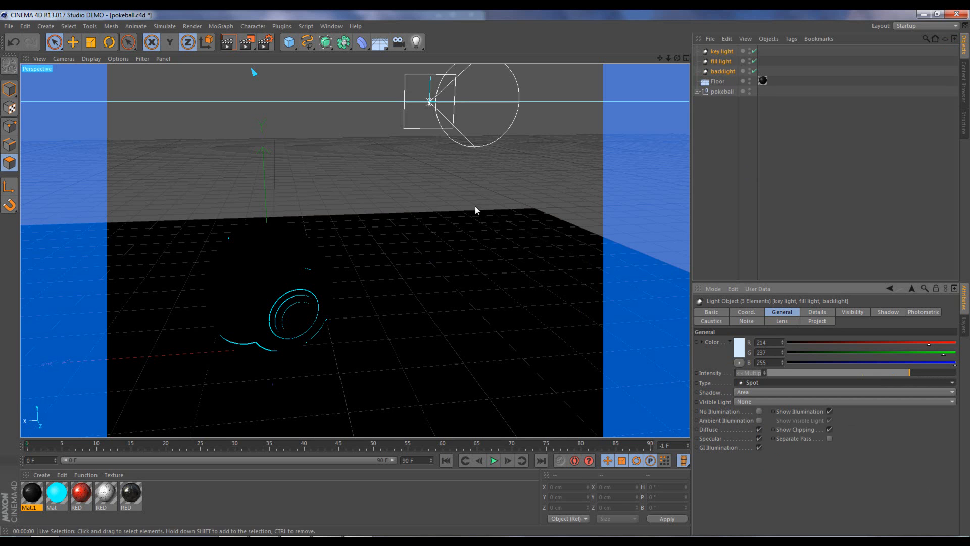
# Add a Target tag to the key light, fill light and backlight
pyautogui.rightClick(726, 61)
pyautogui.moveTo(781, 65)
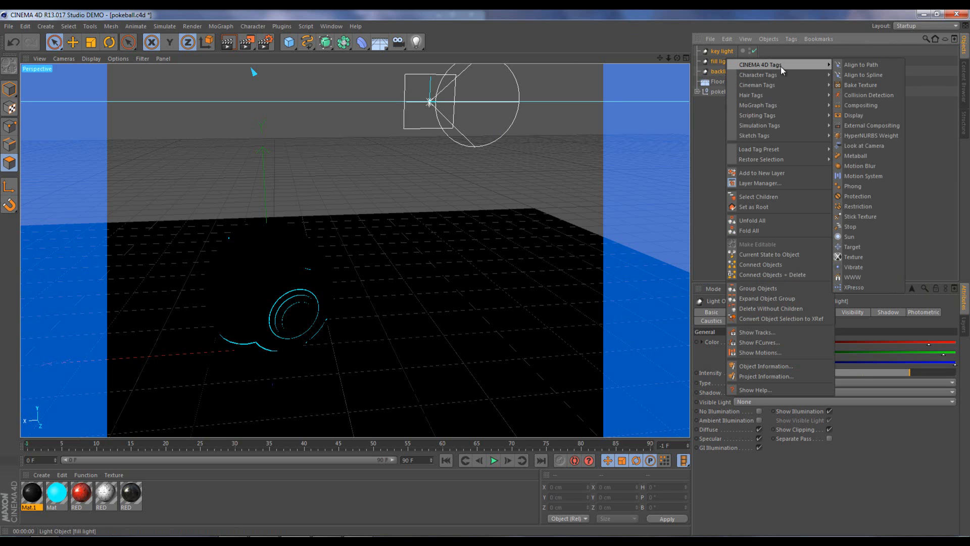
pyautogui.click(851, 247)
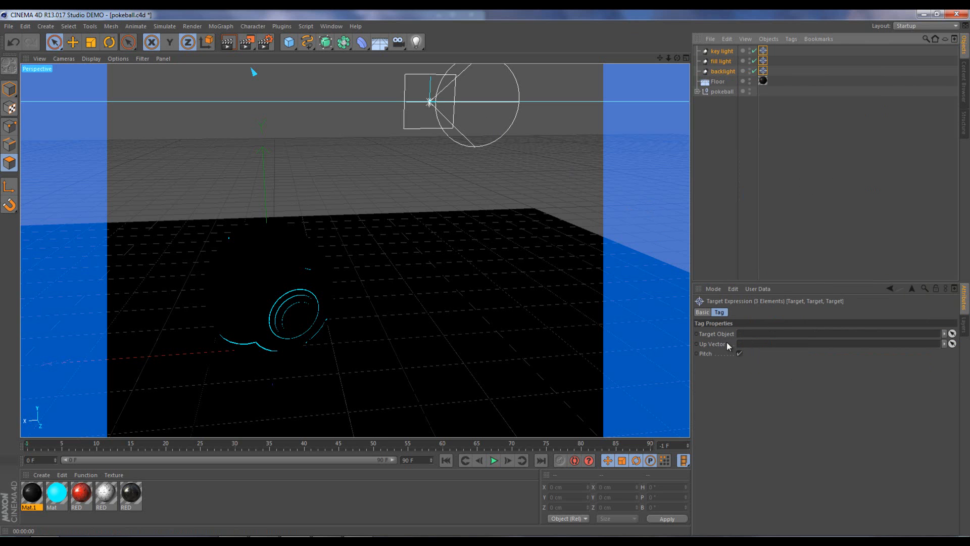
pyautogui.click(721, 92)
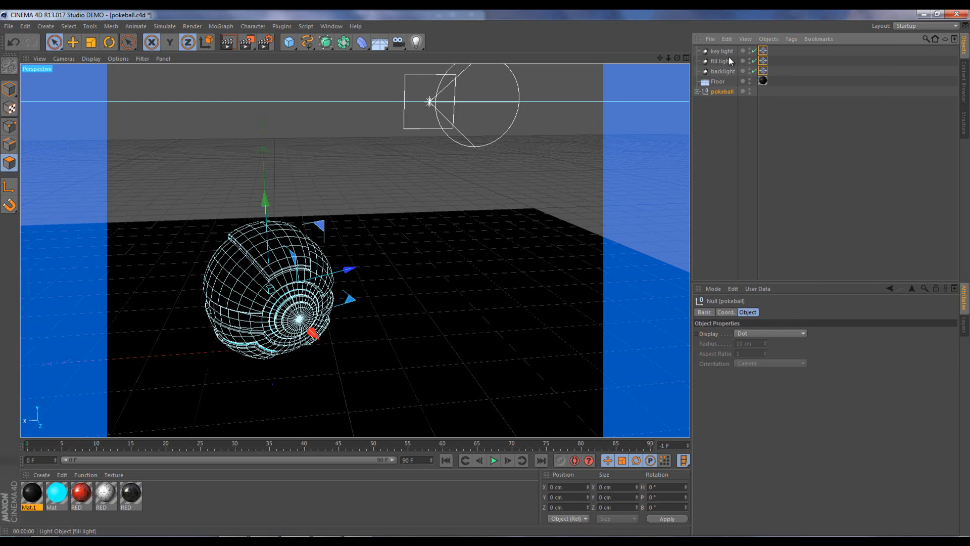
pyautogui.click(724, 80)
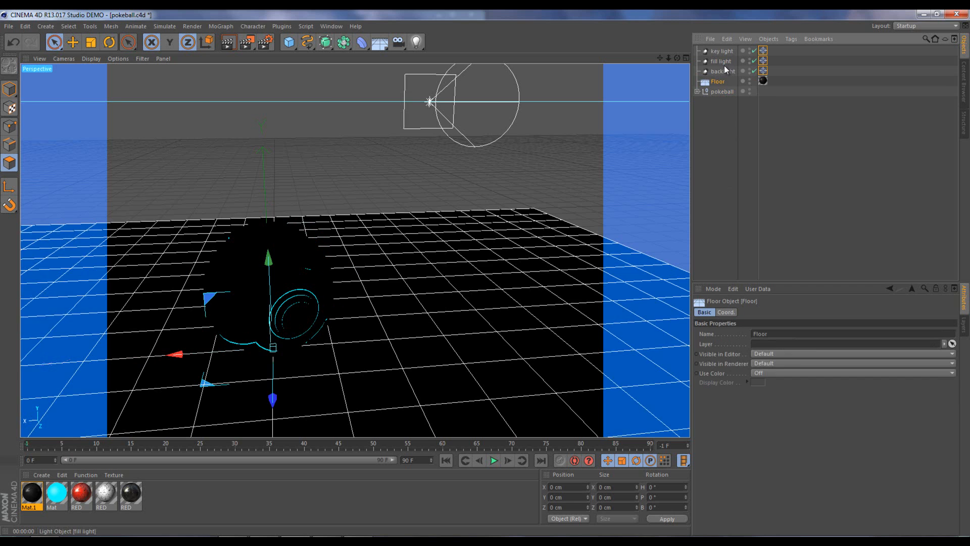
pyautogui.click(724, 71)
pyautogui.click(726, 137)
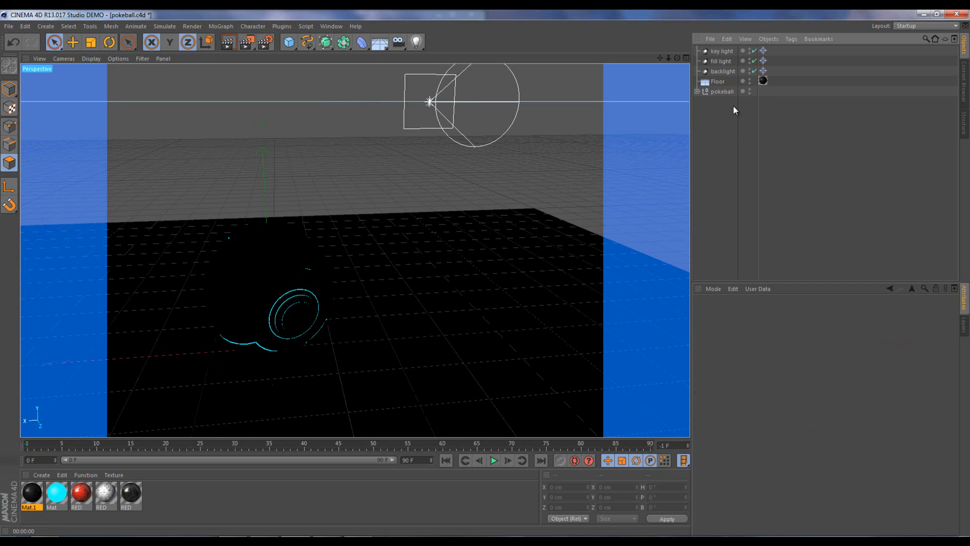
# Assign the pokeball as the target object in the Target tags of the key light and fill light
pyautogui.click(763, 61)
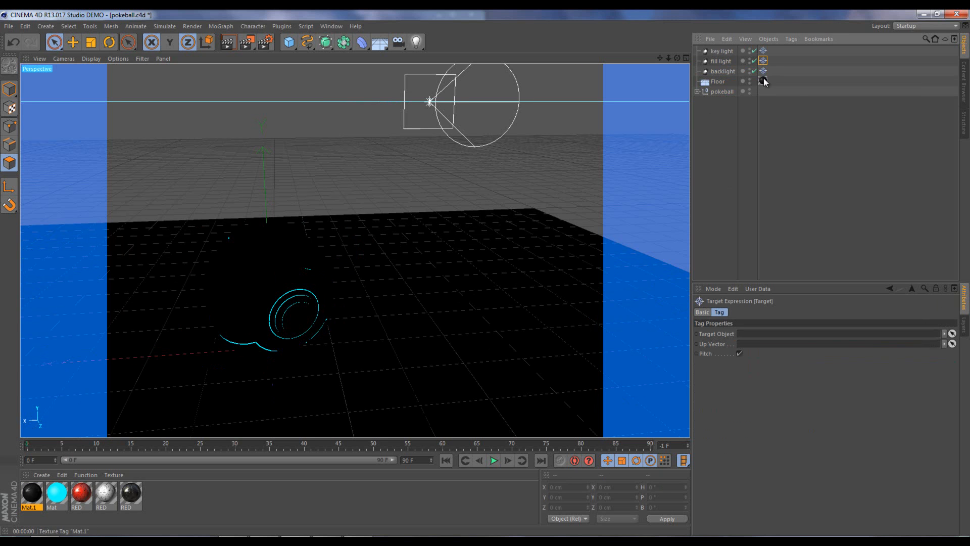
pyautogui.keyDown('ctrl'); pyautogui.click(763, 71); pyautogui.keyUp('ctrl')
pyautogui.keyDown('shift'); pyautogui.click(763, 52); pyautogui.keyUp('shift')
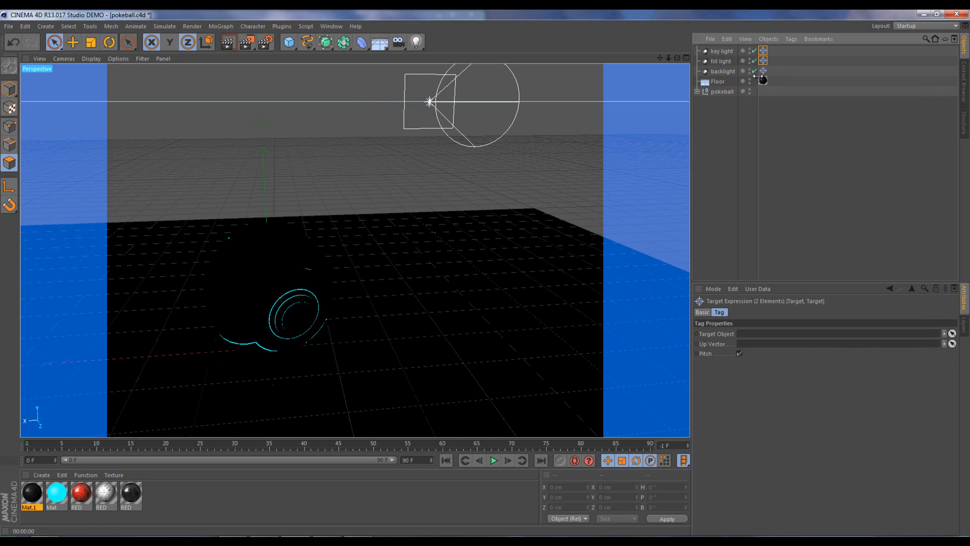
pyautogui.moveTo(722, 92); pyautogui.dragTo(723, 124)
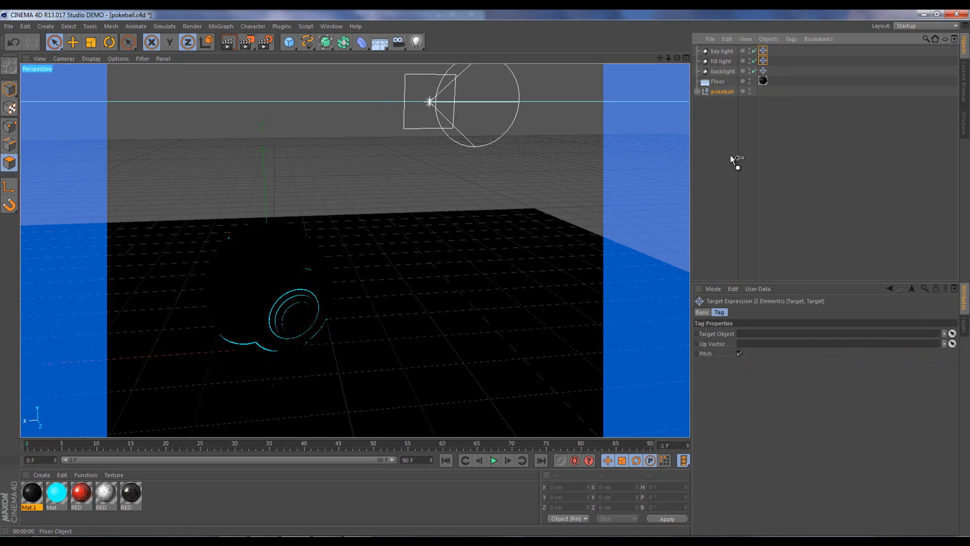
pyautogui.moveTo(733, 317); pyautogui.dragTo(743, 334)
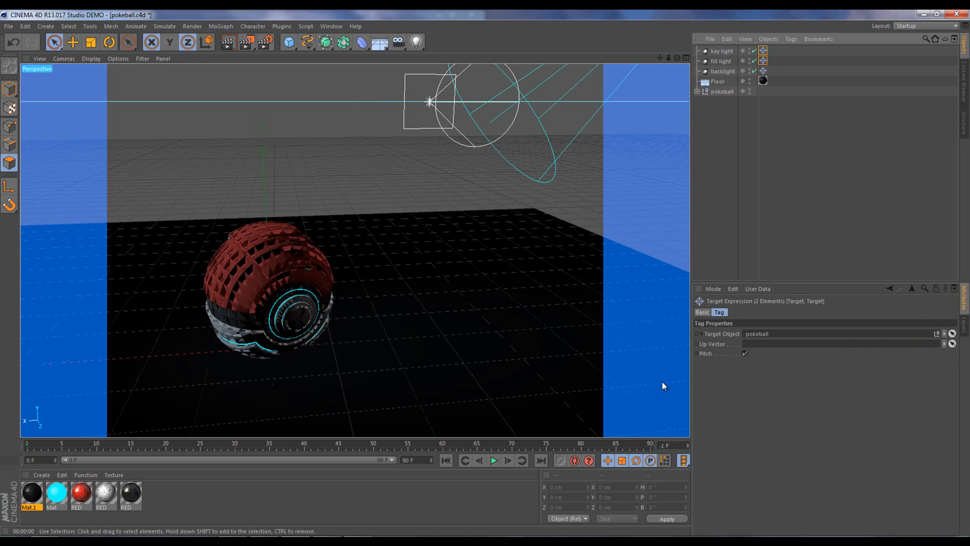
# Scale up the key light uniformly until its spot cone reaches the pokeball
pyautogui.scroll(-1, 663, 379)
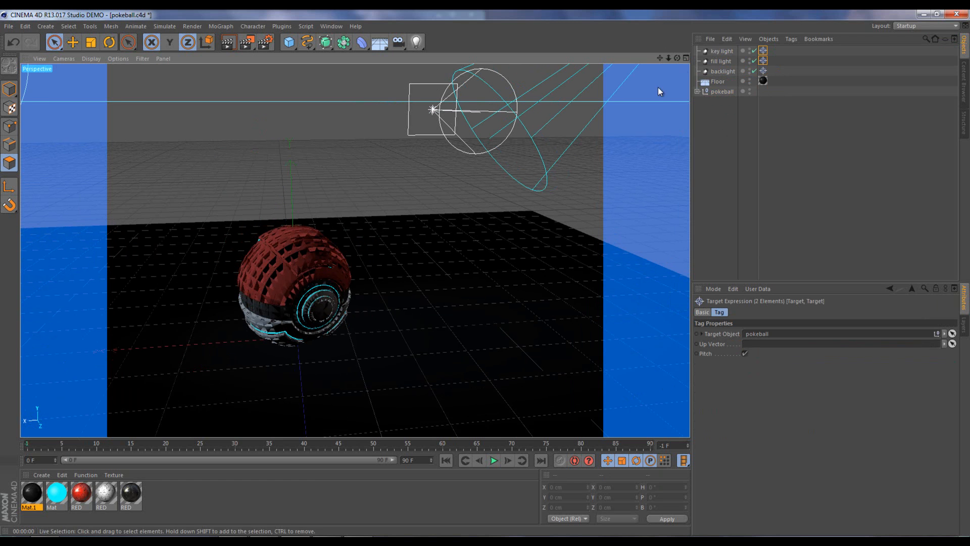
pyautogui.scroll(-2, 598, 170)
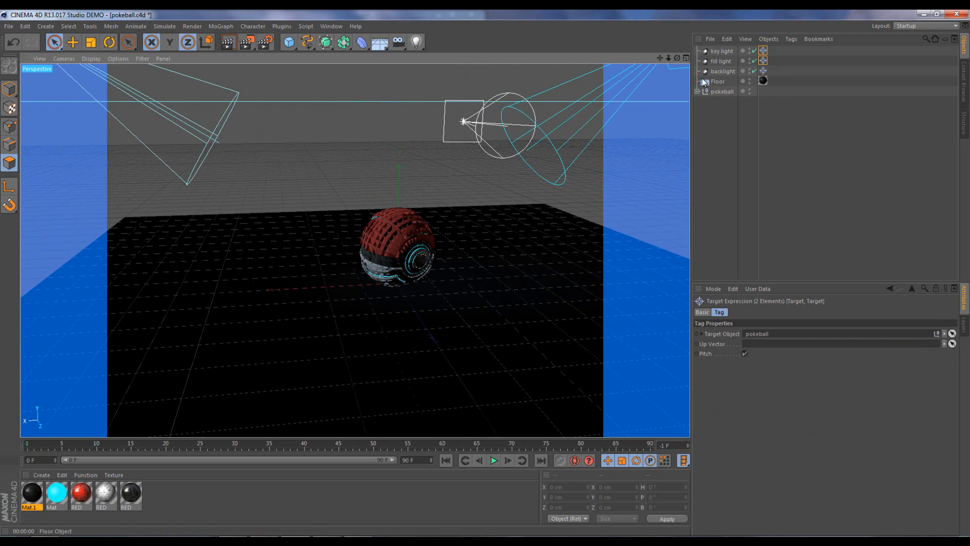
pyautogui.scroll(-2, 538, 177)
pyautogui.click(721, 51)
pyautogui.moveTo(677, 58); pyautogui.dragTo(595, 86)
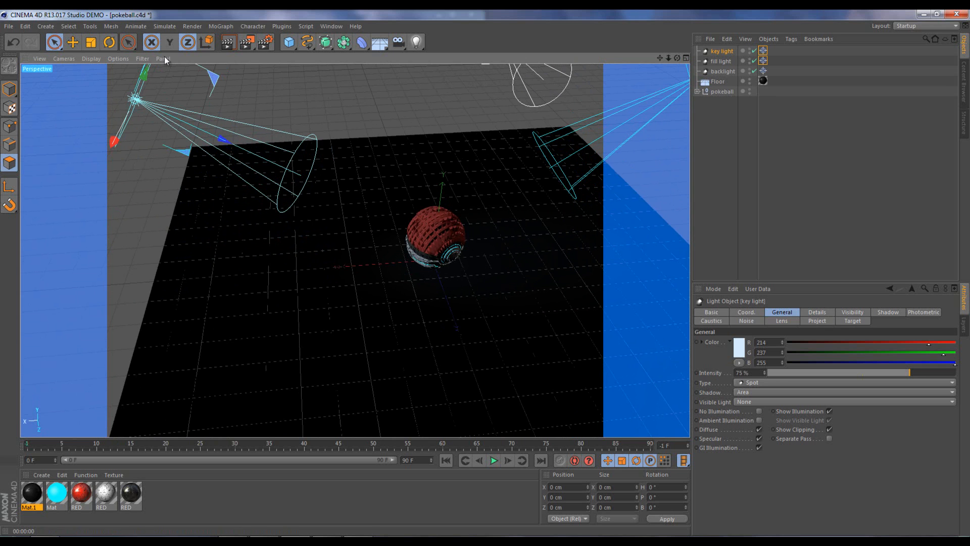
pyautogui.click(91, 42)
pyautogui.moveTo(227, 141); pyautogui.dragTo(294, 170)
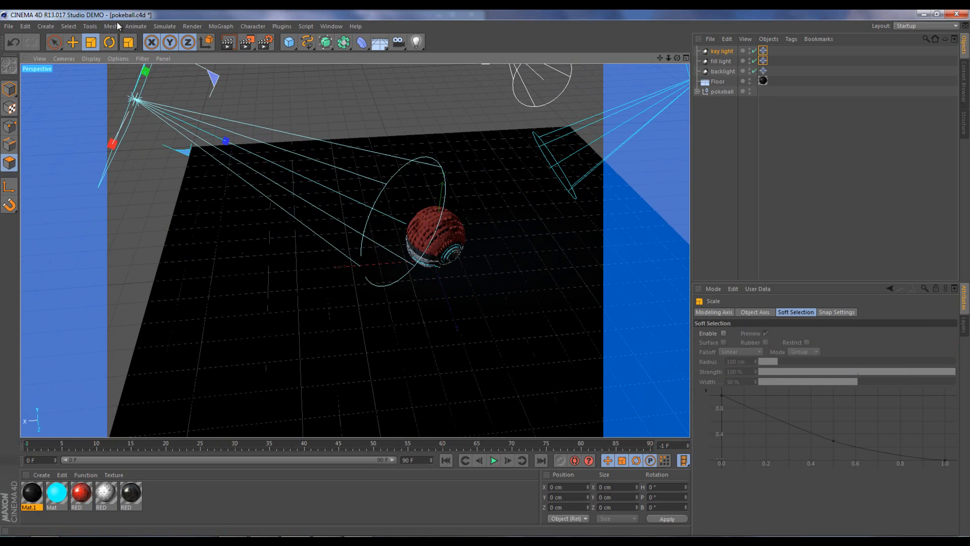
pyautogui.click(54, 42)
pyautogui.click(50, 39)
pyautogui.click(55, 44)
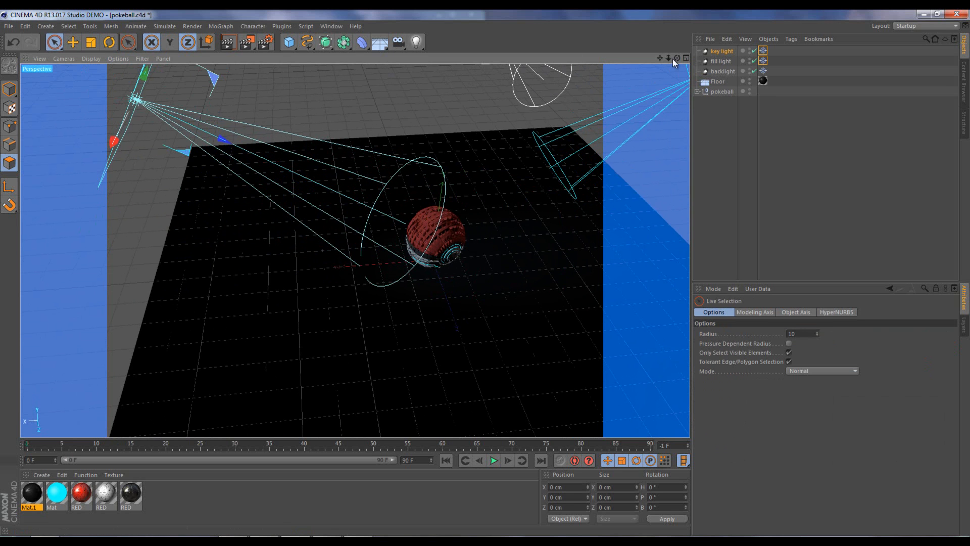
# Scale up the fill light uniformly until its spot cone reaches the pokeball
pyautogui.moveTo(485, 273); pyautogui.dragTo(485, 274)
pyautogui.moveTo(659, 58); pyautogui.dragTo(486, 282)
pyautogui.moveTo(532, 75); pyautogui.dragTo(486, 272)
pyautogui.scroll(9, 305, 256)
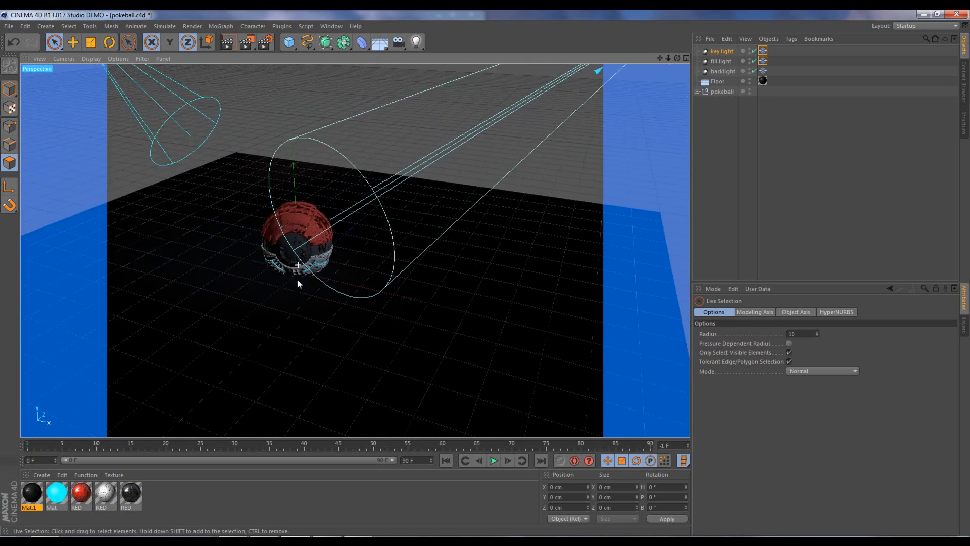
pyautogui.scroll(-2, 274, 322)
pyautogui.scroll(-5, 283, 318)
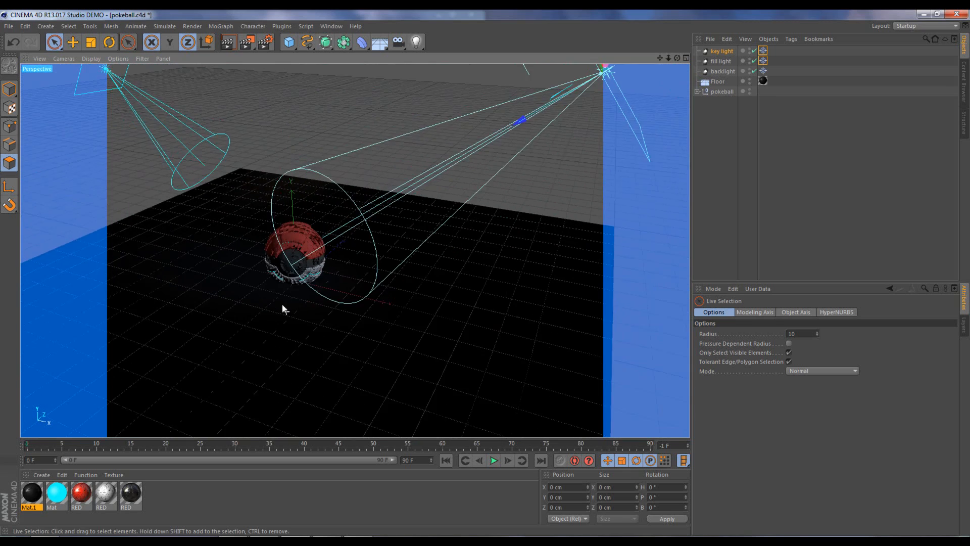
pyautogui.scroll(2, 347, 230)
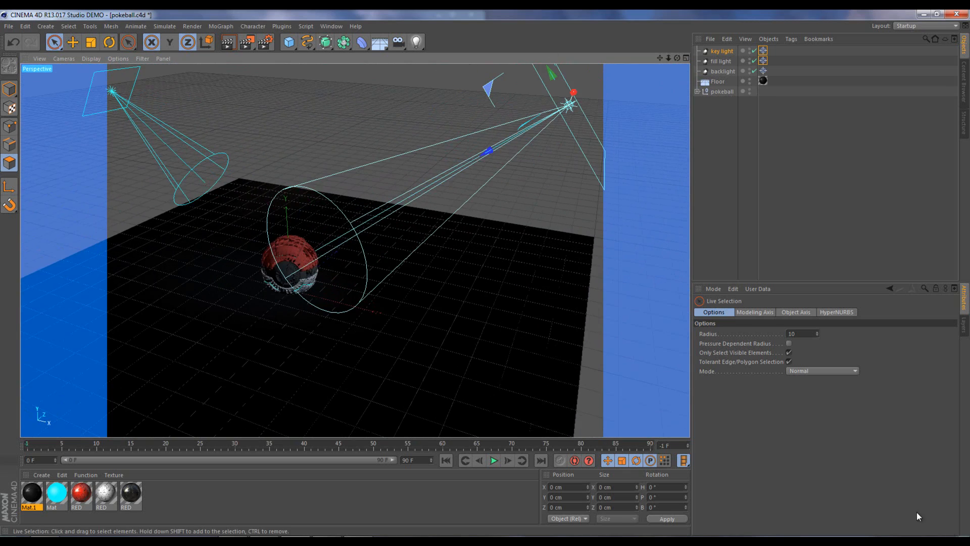
pyautogui.click(346, 230)
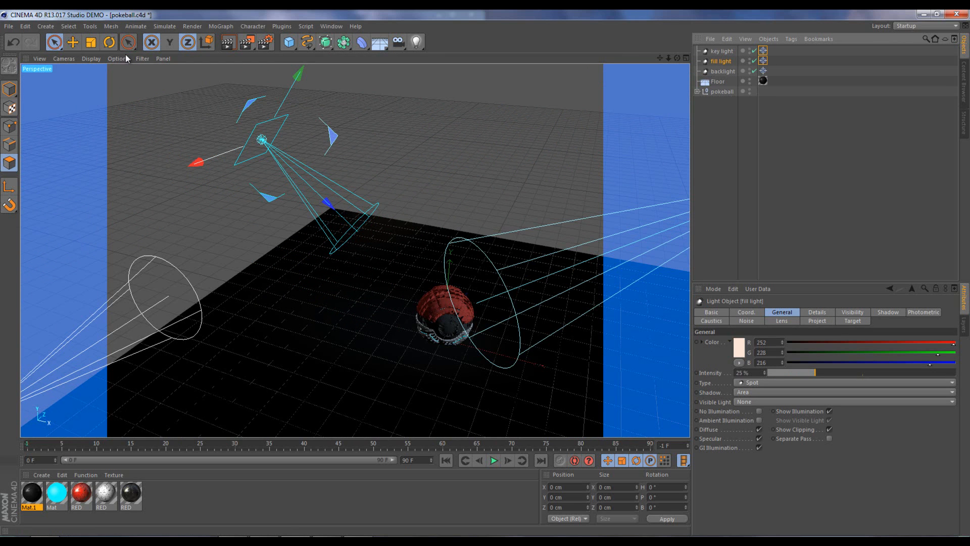
pyautogui.click(91, 42)
pyautogui.moveTo(334, 222); pyautogui.dragTo(397, 240)
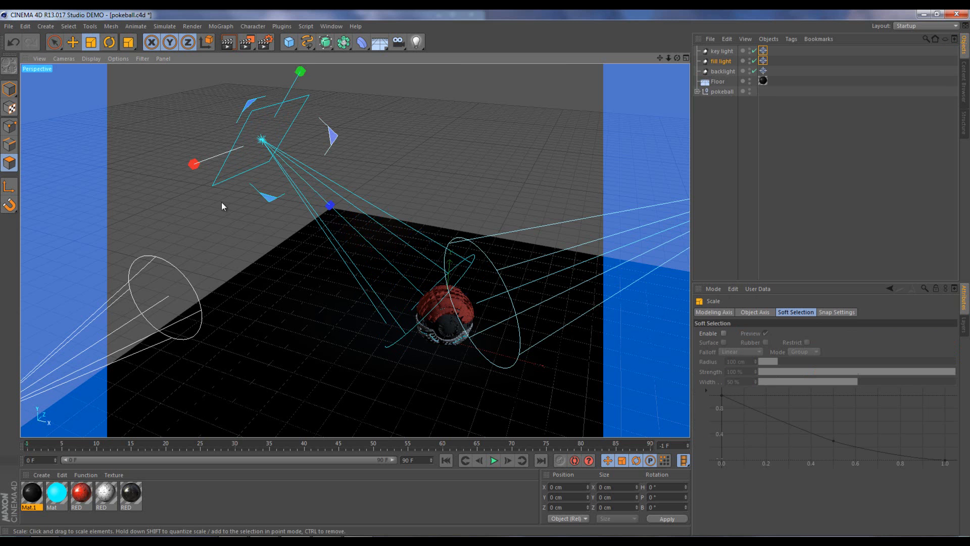
# Assign the pokeball as the target object in the backlight's Target tag
pyautogui.moveTo(677, 57); pyautogui.dragTo(482, 278)
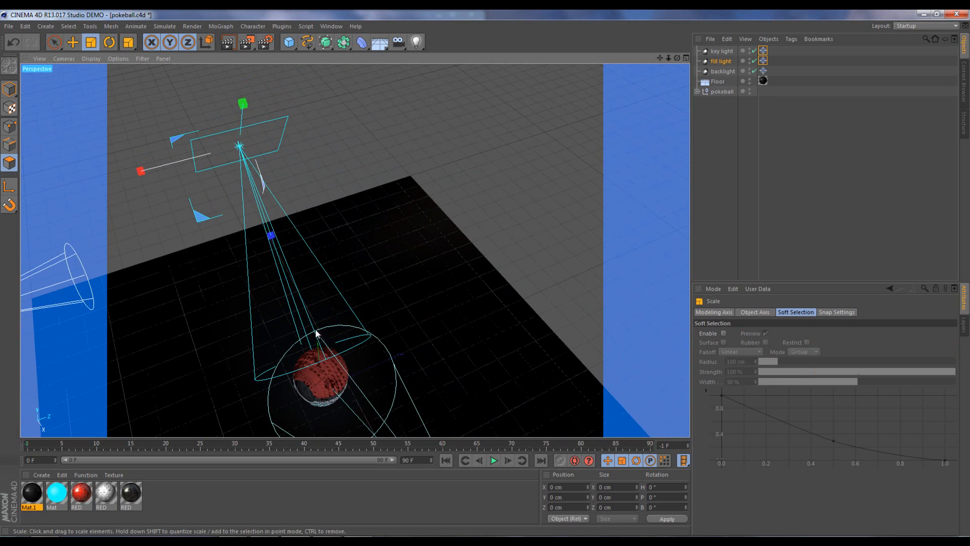
pyautogui.moveTo(315, 333); pyautogui.dragTo(314, 328)
pyautogui.moveTo(676, 57); pyautogui.dragTo(484, 274)
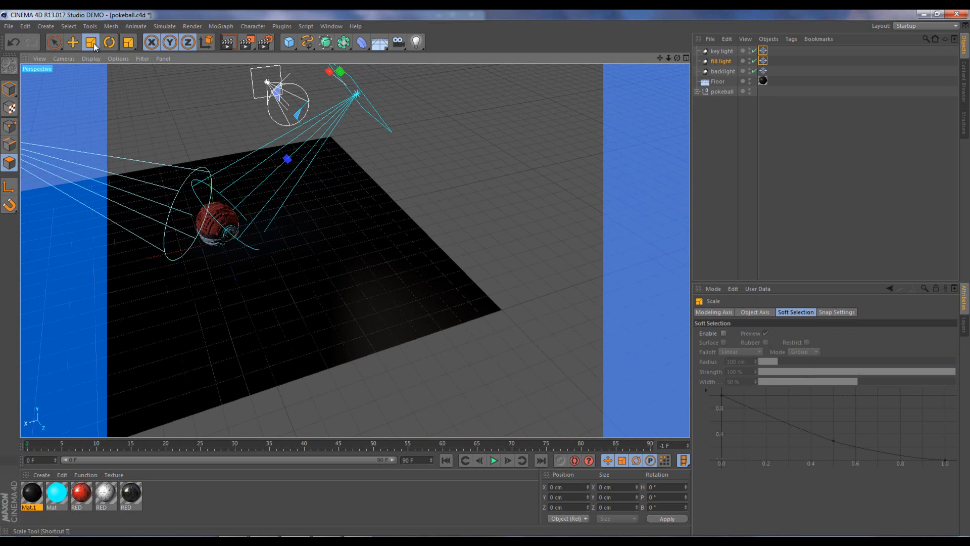
pyautogui.moveTo(659, 58); pyautogui.dragTo(452, 95)
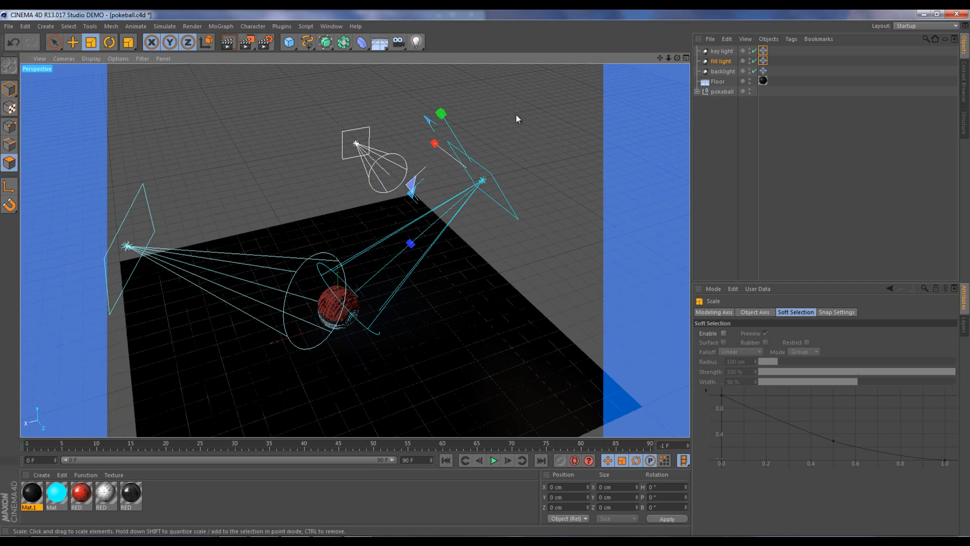
pyautogui.click(724, 70)
pyautogui.moveTo(404, 181)
pyautogui.mouseDown()
pyautogui.moveTo(428, 210)
pyautogui.moveTo(412, 193)
pyautogui.mouseUp()
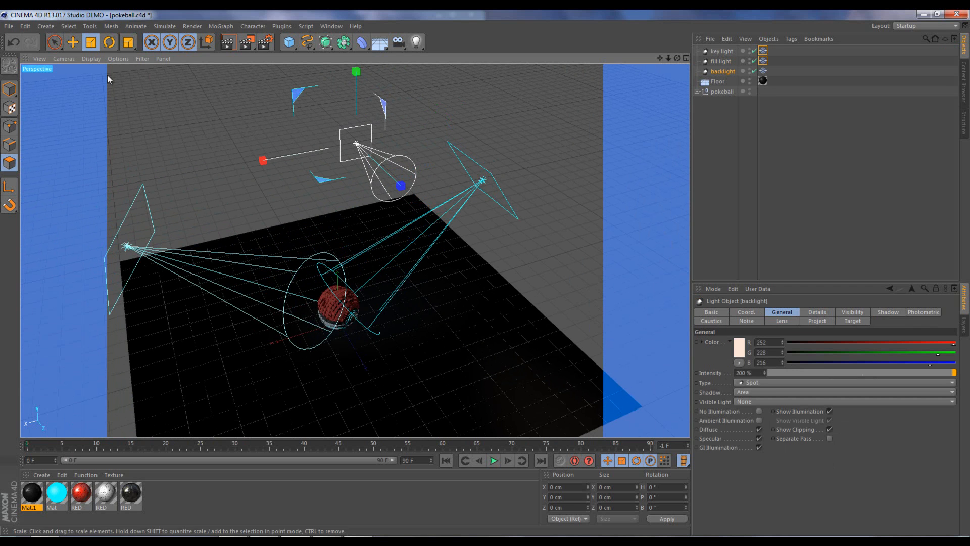
pyautogui.click(54, 42)
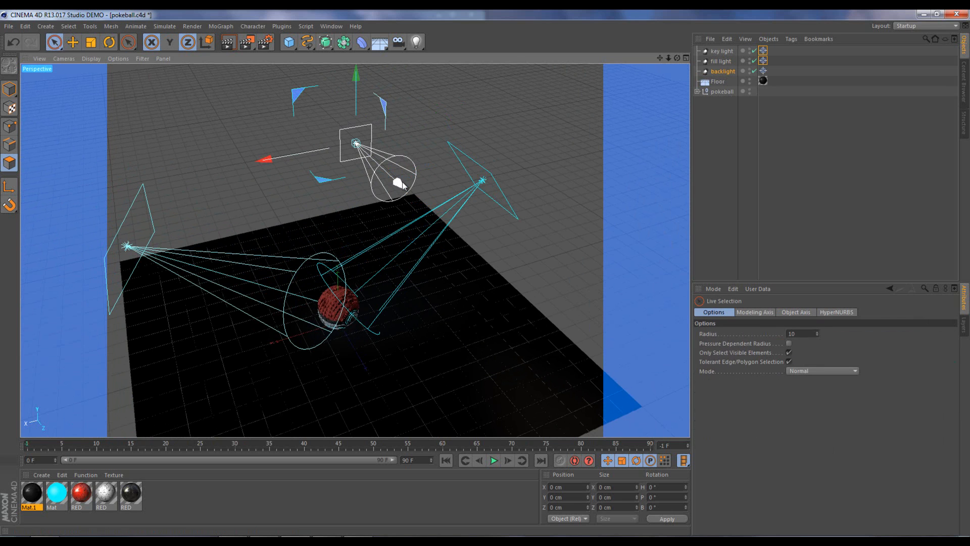
pyautogui.click(763, 70)
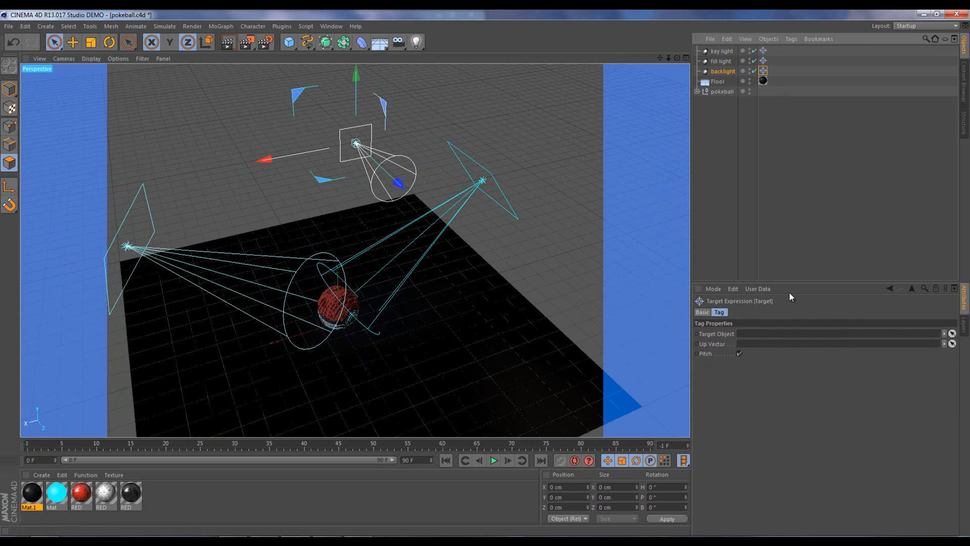
pyautogui.moveTo(720, 93); pyautogui.dragTo(752, 336)
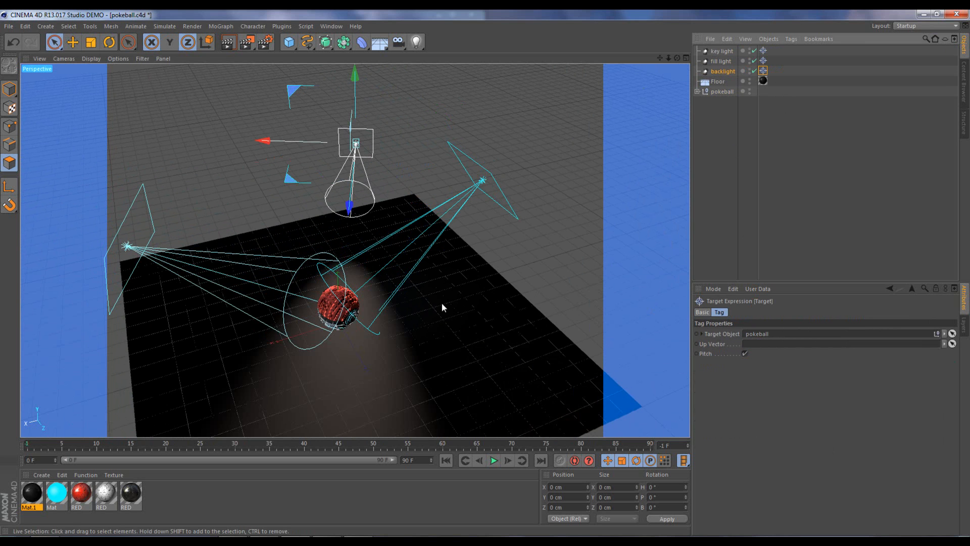
# Scale up the backlight uniformly until its spot cone reaches around the pokeball
pyautogui.scroll(2, 441, 302)
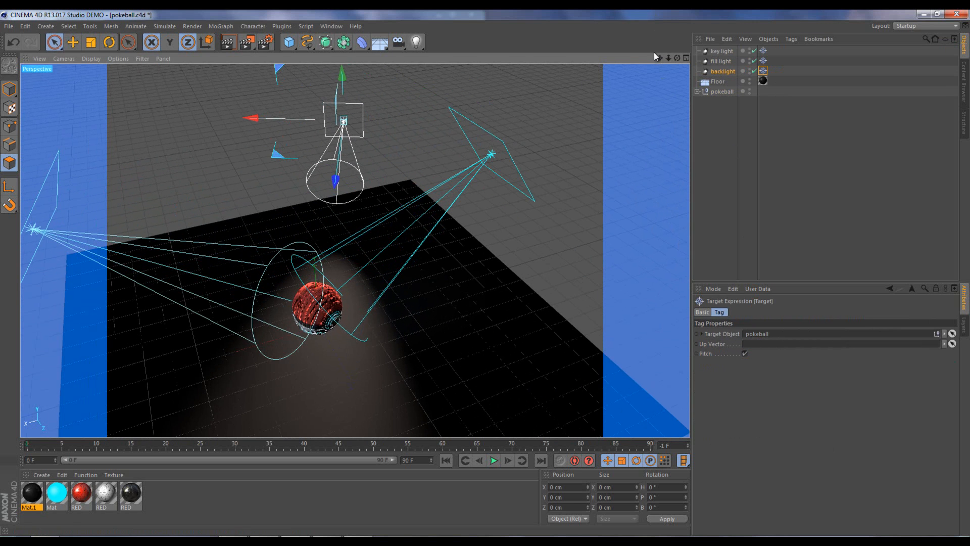
pyautogui.moveTo(658, 59); pyautogui.dragTo(486, 276)
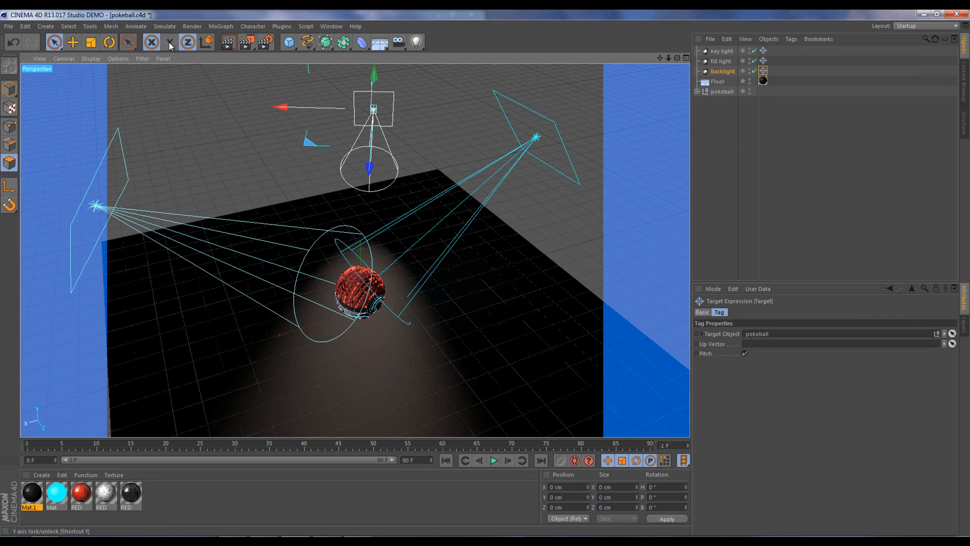
pyautogui.click(91, 43)
pyautogui.moveTo(372, 175); pyautogui.dragTo(359, 282)
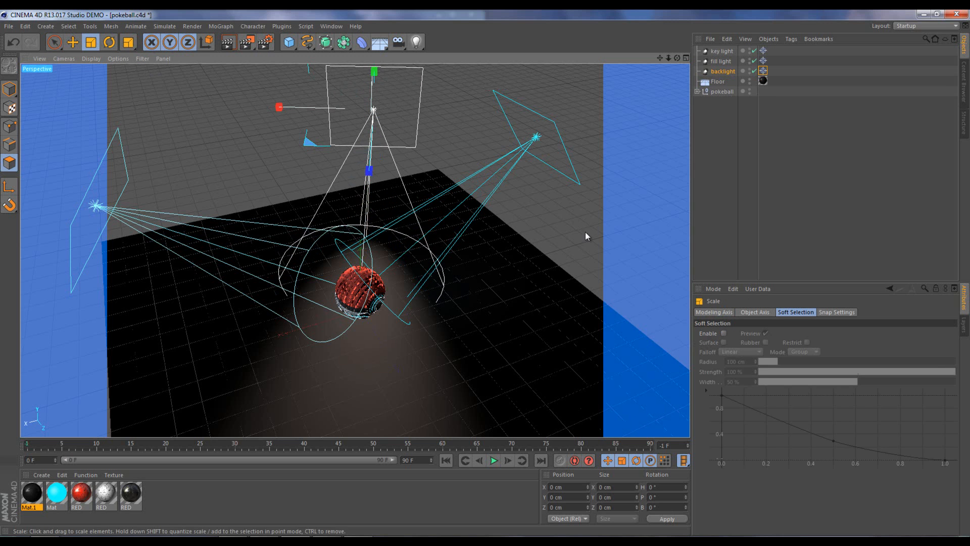
# Check the target assignments of the fill and key lights and render a close-up preview of the pokeball in the viewport
pyautogui.click(763, 61)
pyautogui.click(763, 51)
pyautogui.scroll(5, 450, 259)
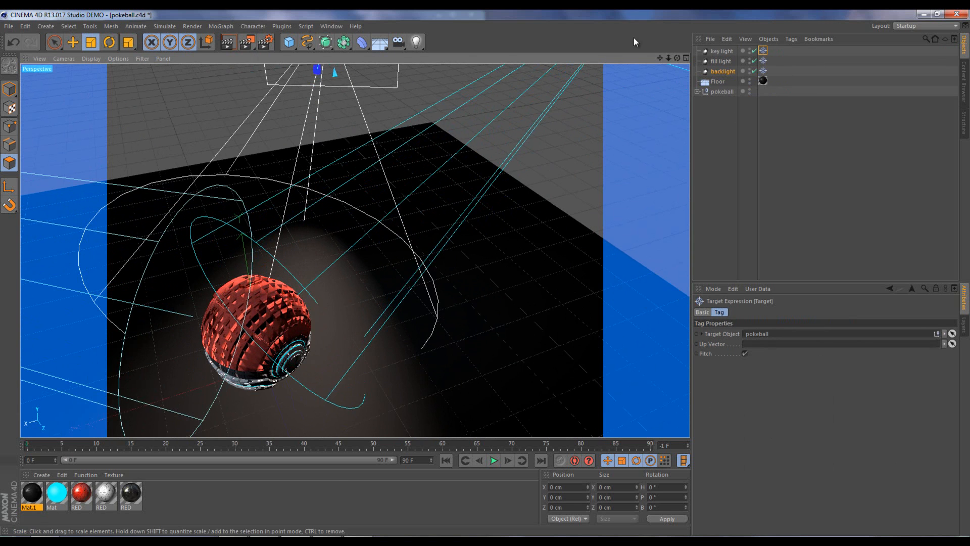
pyautogui.moveTo(658, 57); pyautogui.dragTo(474, 216)
pyautogui.scroll(5, 463, 227)
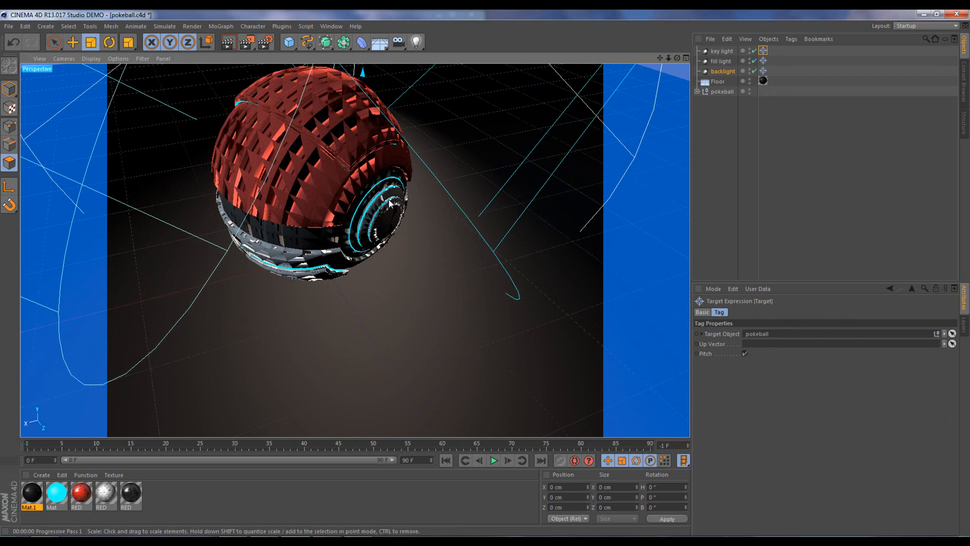
pyautogui.click(228, 42)
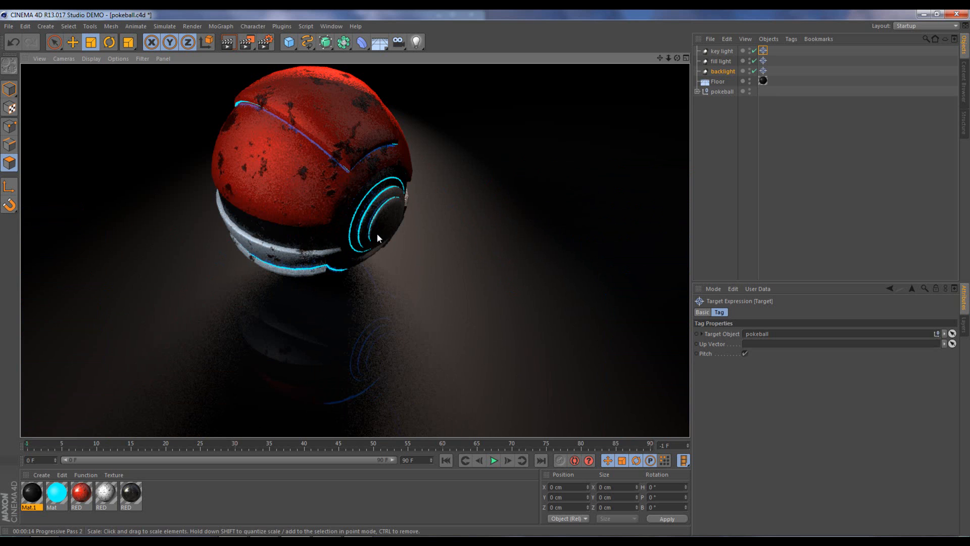
pyautogui.press('Escape')
pyautogui.hotkey('ctrl', 'r')
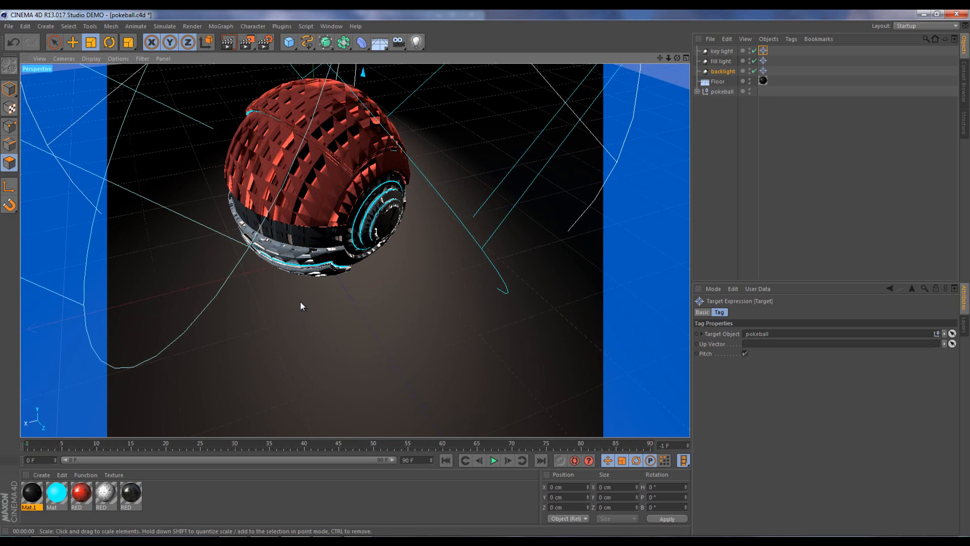
pyautogui.press('Escape')
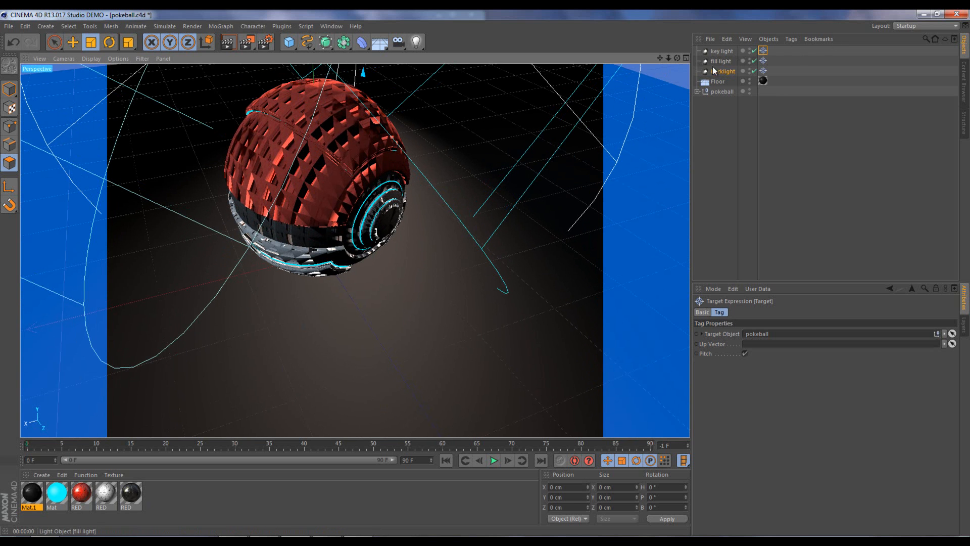
# Try the Disc area shape on the key light, fill light and backlight together
pyautogui.moveTo(693, 72); pyautogui.dragTo(720, 52)
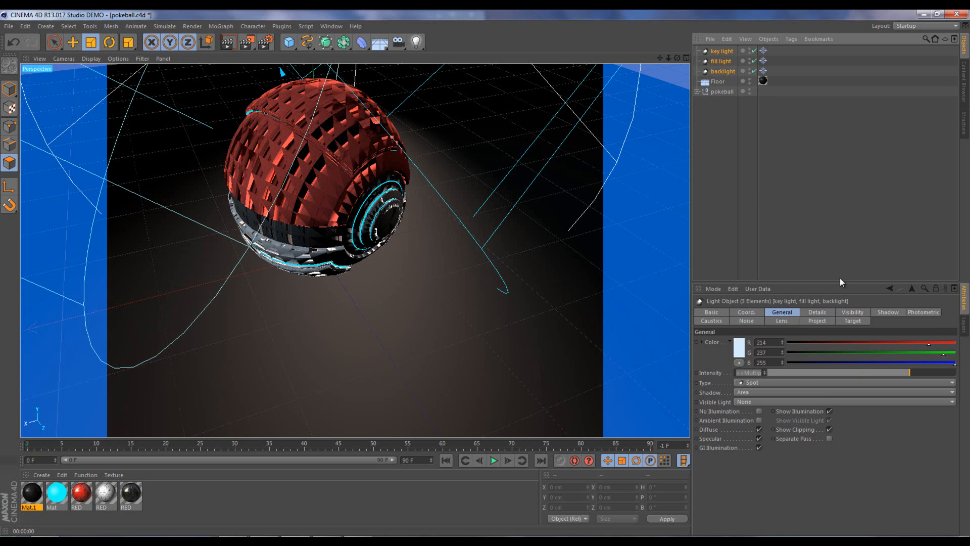
pyautogui.click(811, 311)
pyautogui.click(848, 399)
pyautogui.click(857, 405)
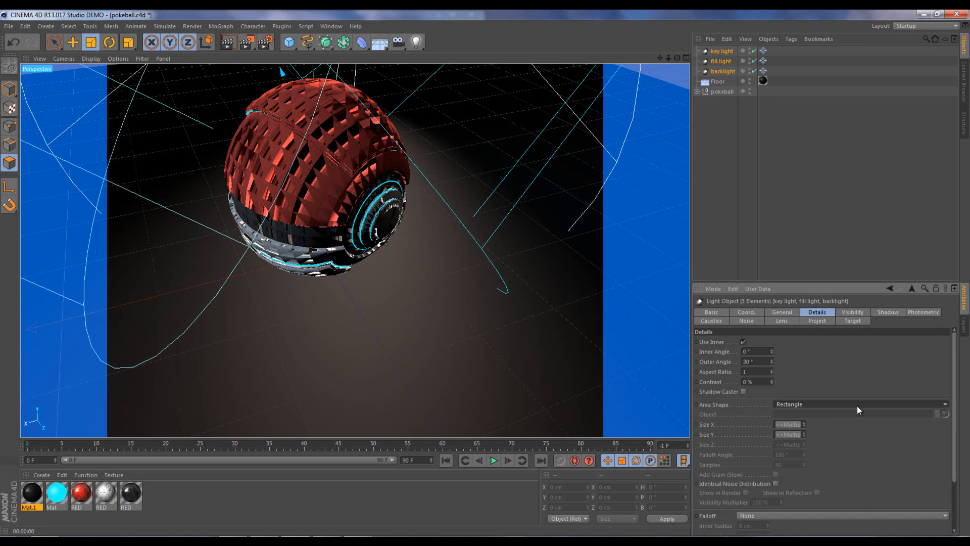
pyautogui.click(857, 405)
pyautogui.click(827, 415)
pyautogui.moveTo(954, 390); pyautogui.dragTo(954, 418)
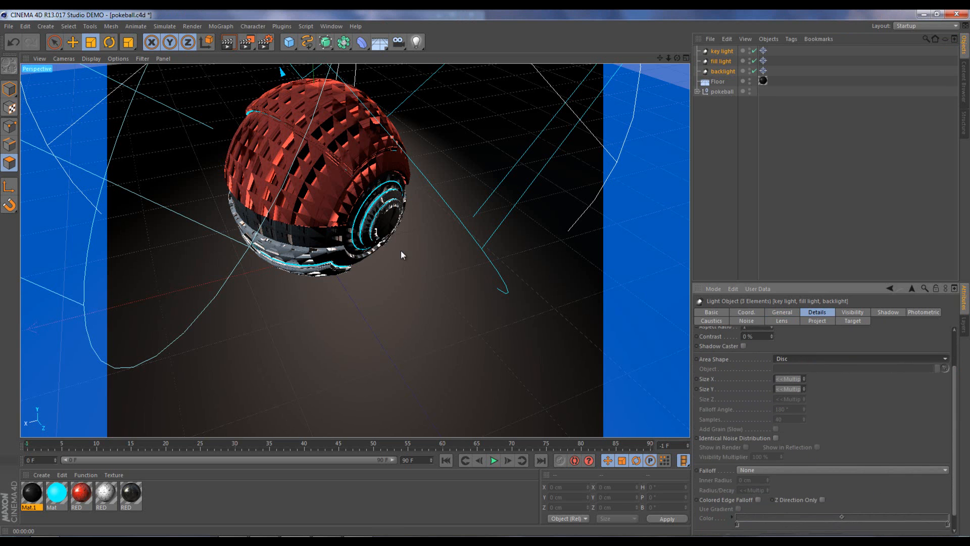
pyautogui.click(11, 43)
pyautogui.click(11, 43)
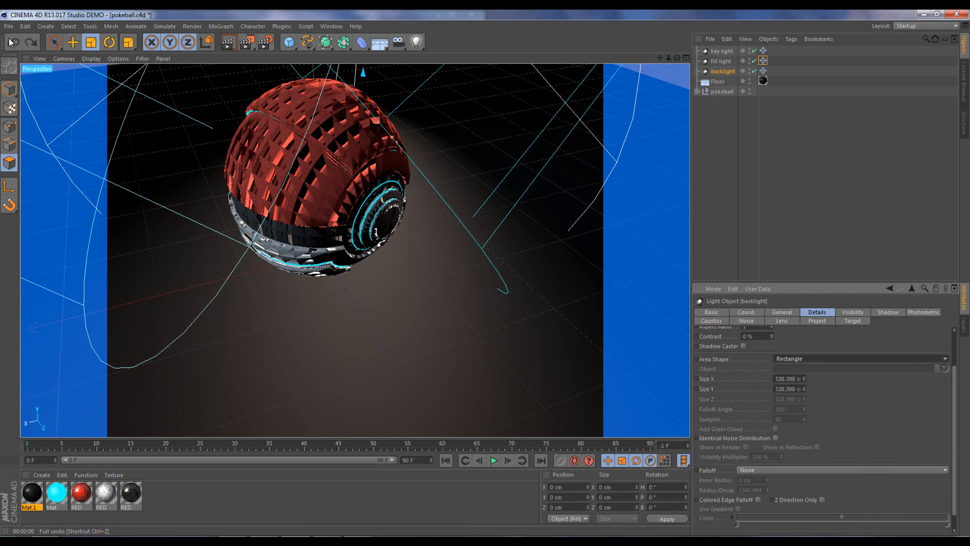
# Set the falloff of the key light, fill light and backlight to Inverse Square (Physically Accurate)
pyautogui.click(32, 40)
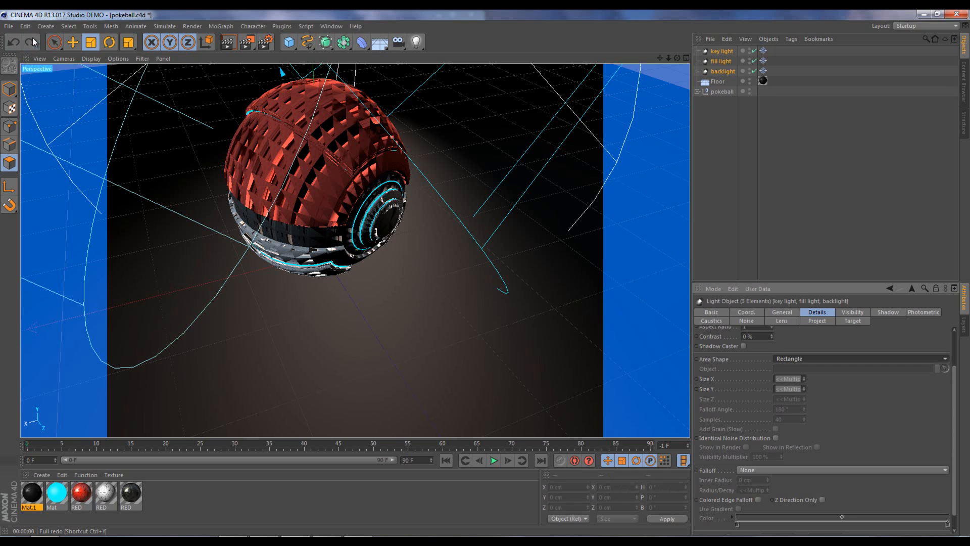
pyautogui.moveTo(954, 399); pyautogui.dragTo(955, 424)
pyautogui.click(788, 452)
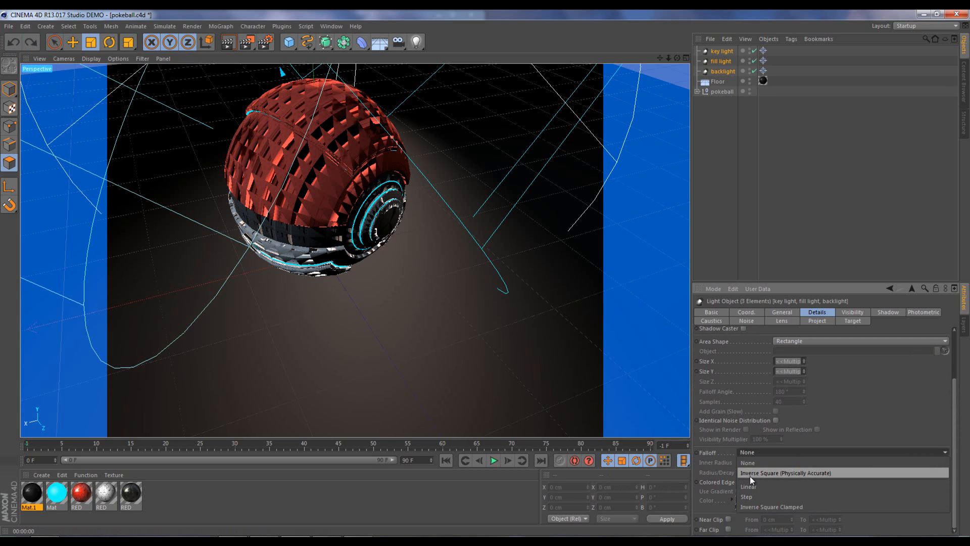
pyautogui.click(799, 475)
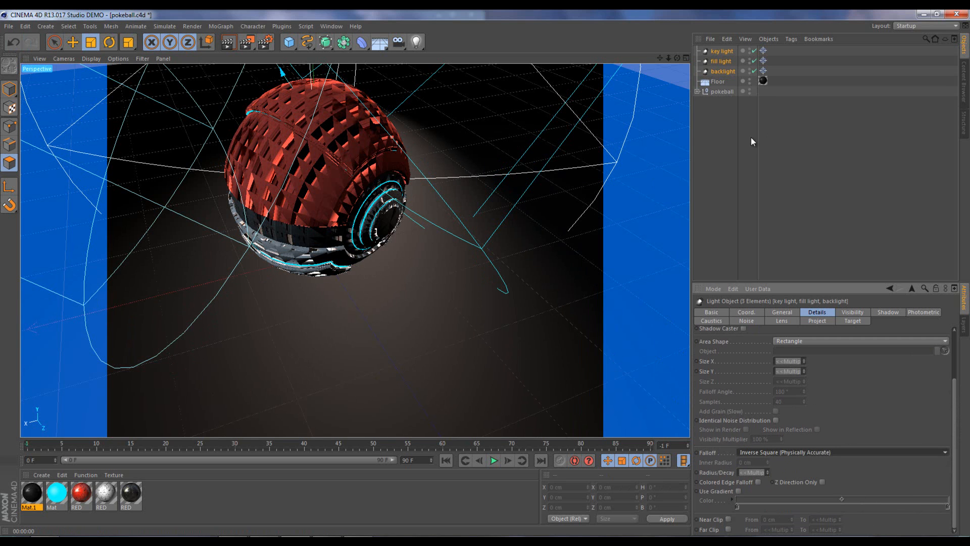
# Change the backlight's color to a slightly more saturated warm peach, RGB 255, 221, 204
pyautogui.click(728, 72)
pyautogui.click(778, 312)
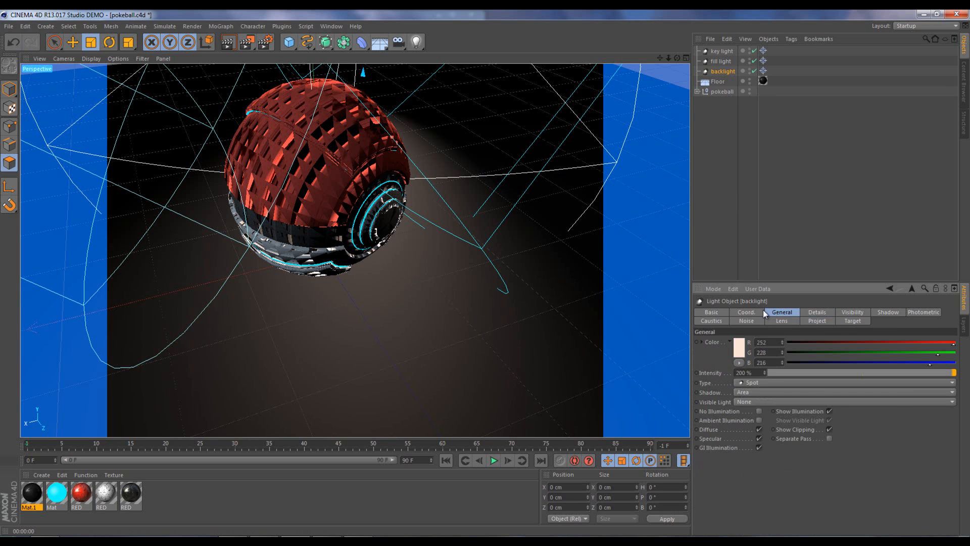
pyautogui.click(738, 348)
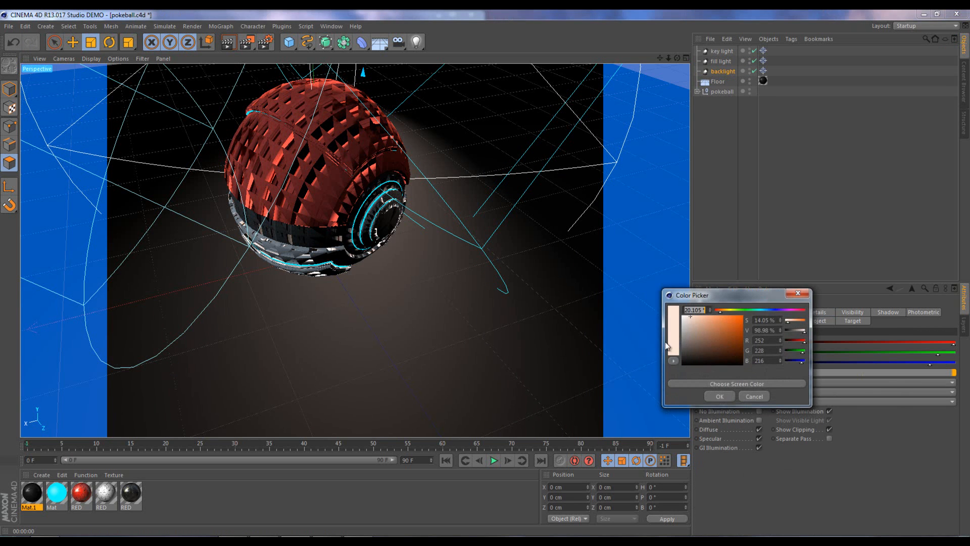
pyautogui.click(691, 355)
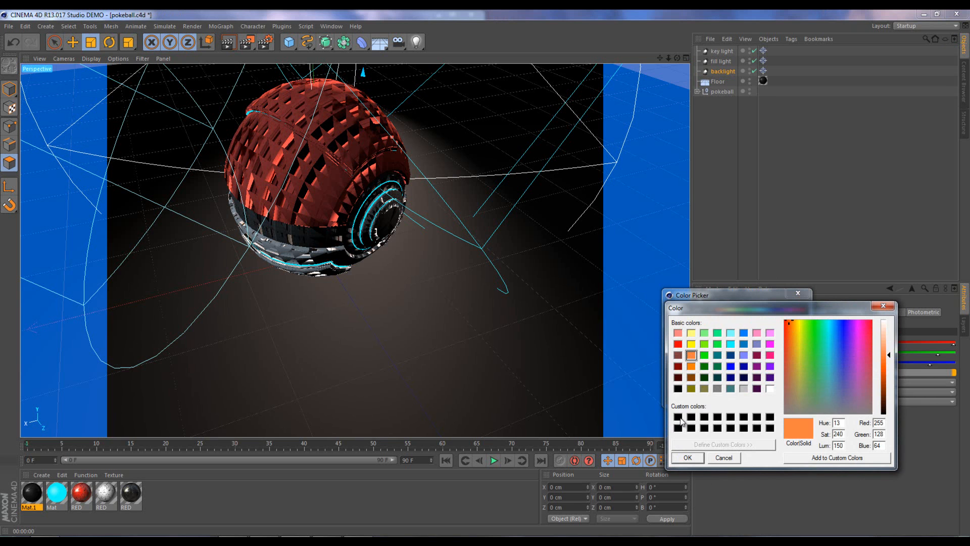
pyautogui.click(687, 457)
pyautogui.moveTo(726, 316); pyautogui.dragTo(692, 310)
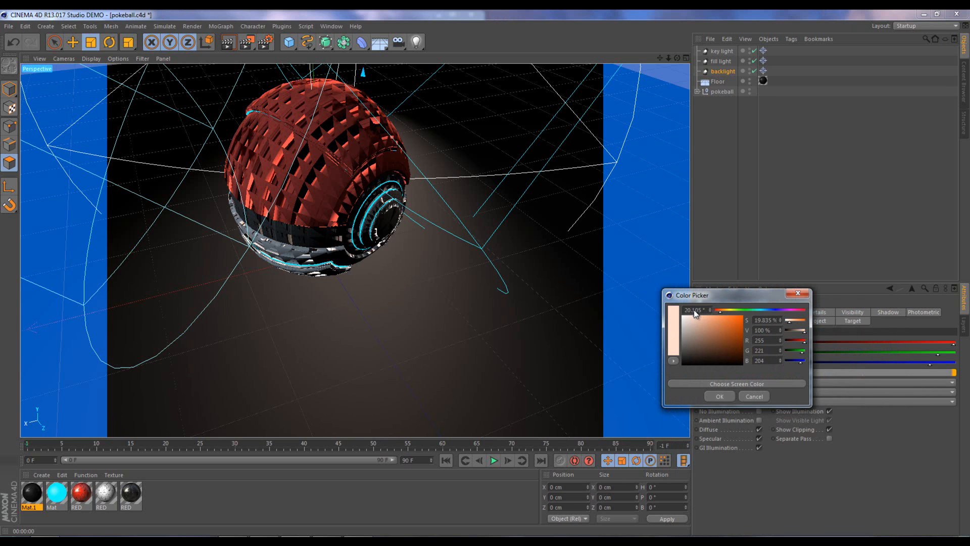
pyautogui.click(715, 398)
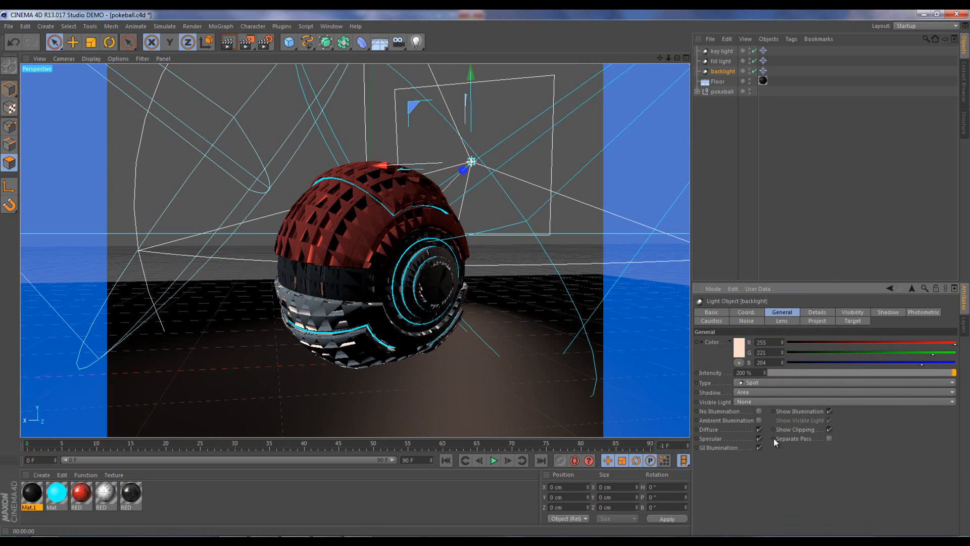
# Set the backlight's visible light to Volumetric and render a viewport preview of the pokeball from a low angle
pyautogui.click(743, 402)
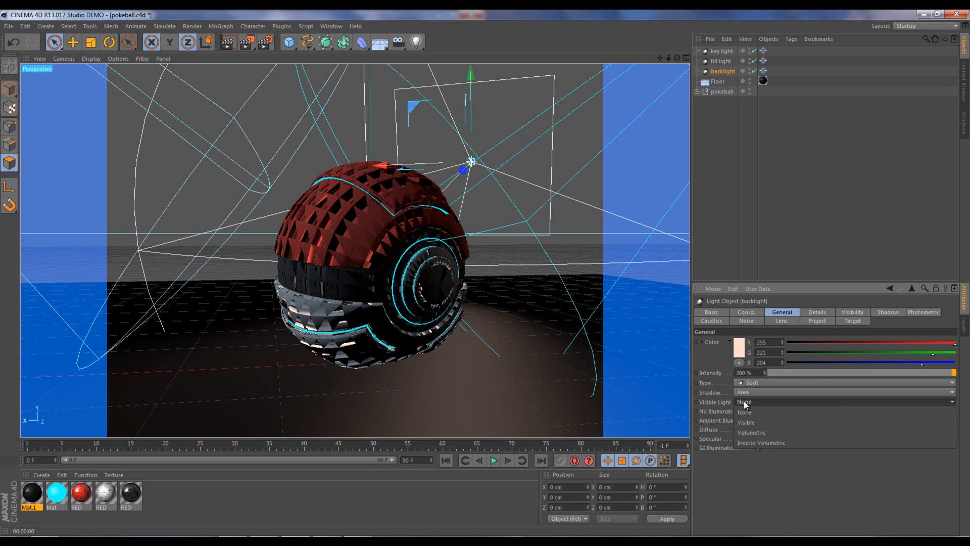
pyautogui.click(756, 432)
pyautogui.scroll(-2, 596, 241)
pyautogui.scroll(-2, 595, 240)
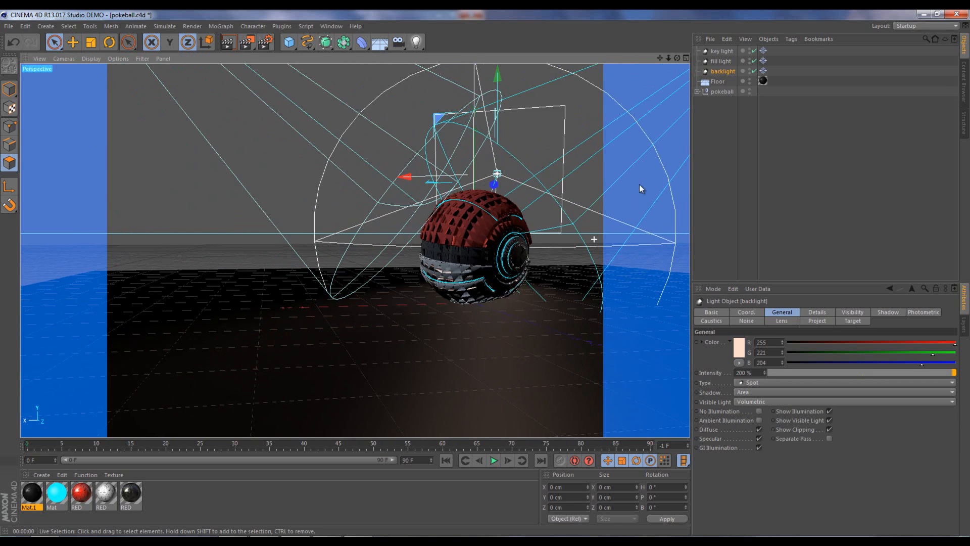
pyautogui.moveTo(659, 58); pyautogui.dragTo(484, 277)
pyautogui.moveTo(677, 58); pyautogui.dragTo(485, 274)
pyautogui.moveTo(659, 59); pyautogui.dragTo(508, 298)
pyautogui.scroll(3, 507, 295)
pyautogui.scroll(-3, 523, 280)
pyautogui.moveTo(677, 58); pyautogui.dragTo(485, 273)
pyautogui.scroll(1, 593, 115)
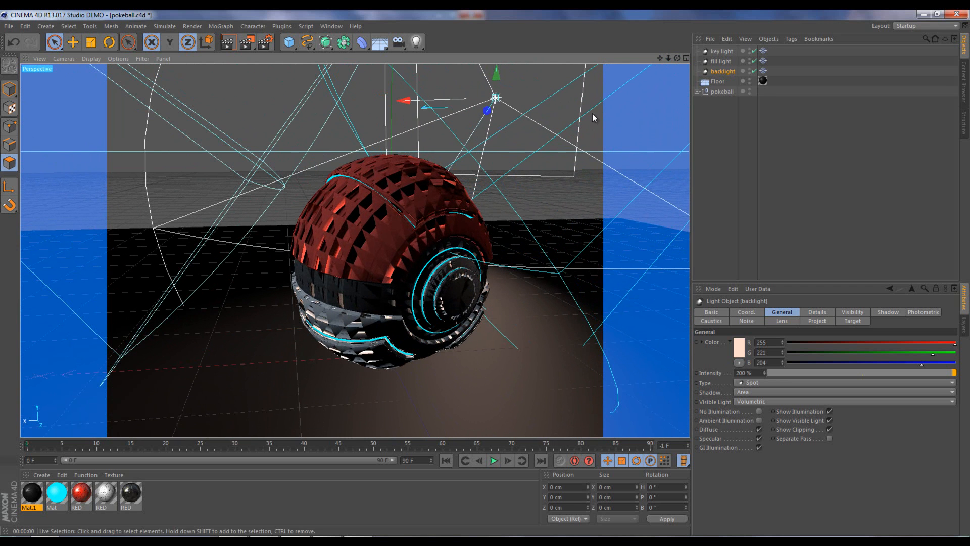
pyautogui.click(229, 44)
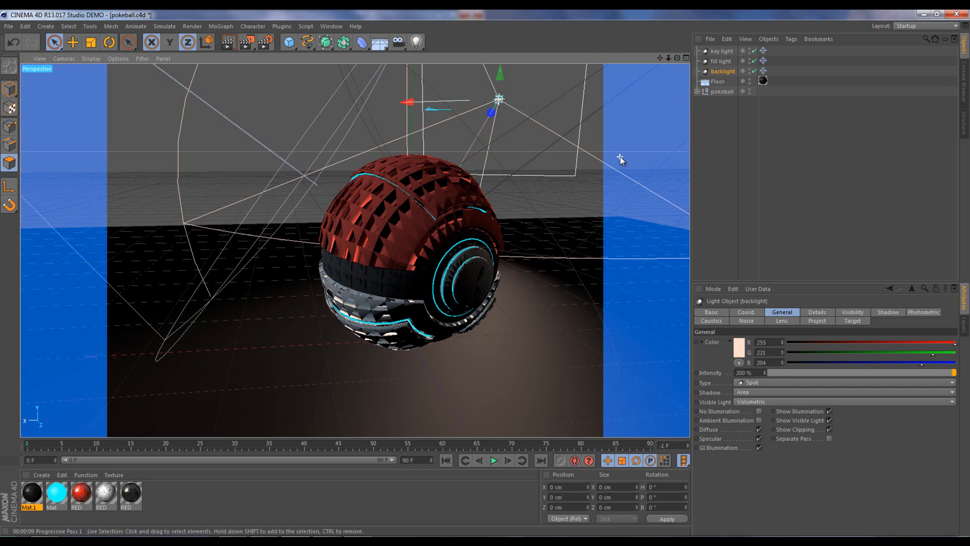
# Raise the backlight about 150 cm, shift it sideways along its X axis away from the pokeball and render a viewport preview
pyautogui.moveTo(506, 77); pyautogui.dragTo(485, 275)
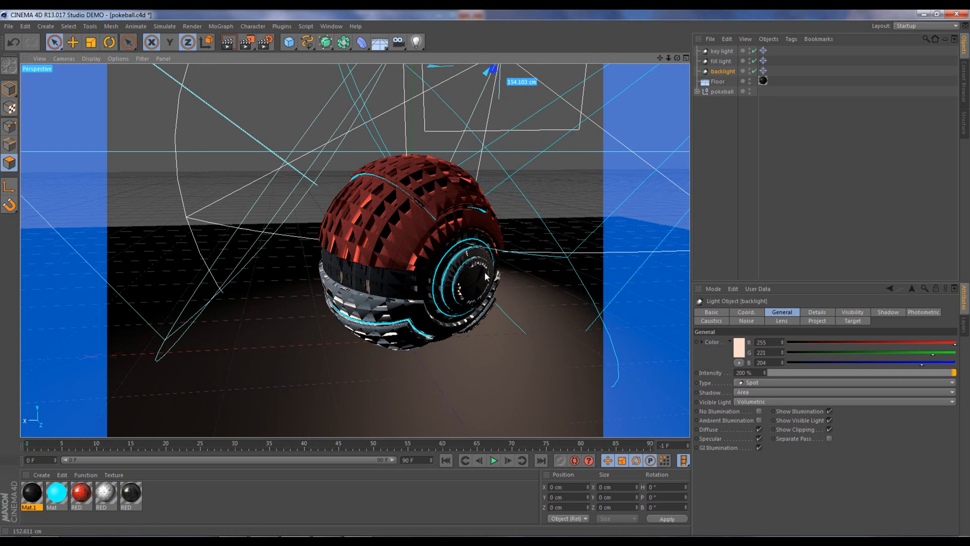
pyautogui.scroll(-2, 470, 81)
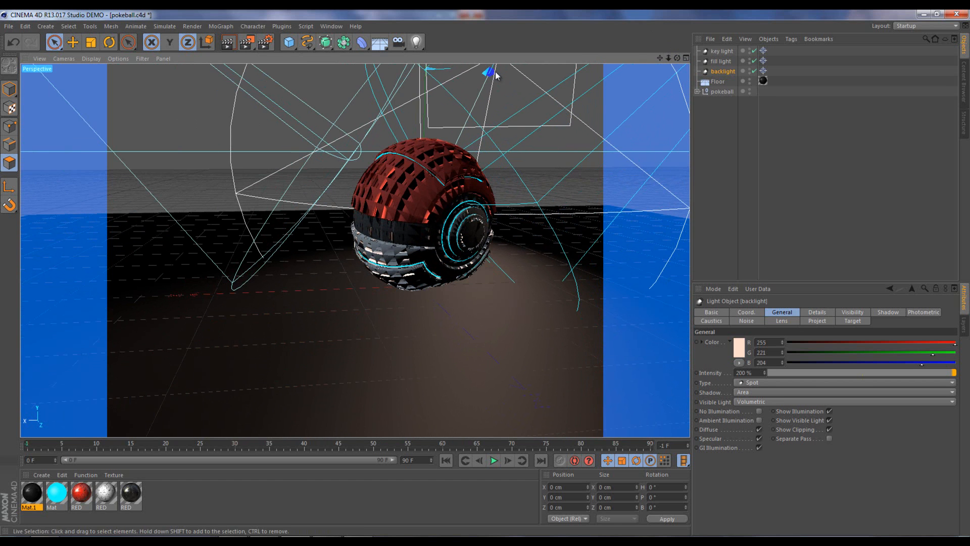
pyautogui.moveTo(660, 59); pyautogui.dragTo(660, 99)
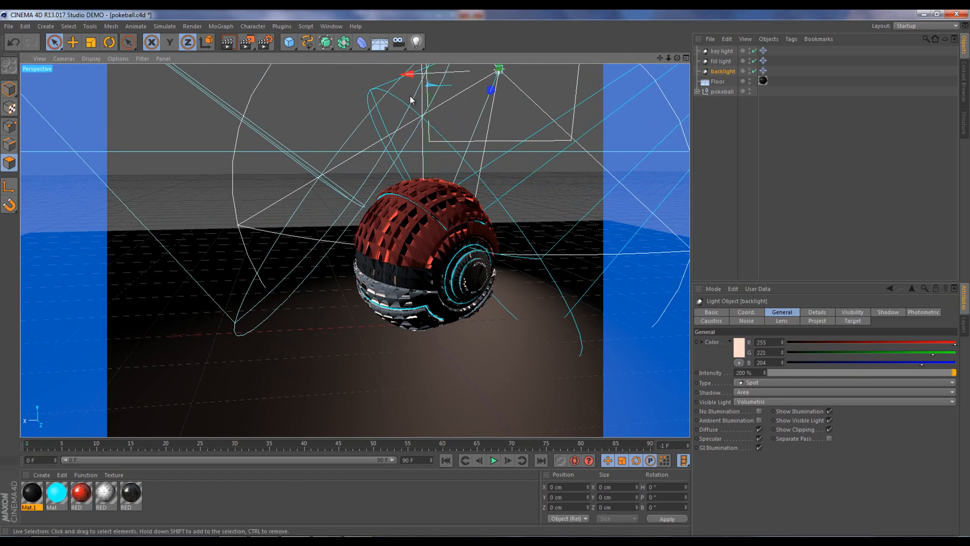
pyautogui.moveTo(409, 76); pyautogui.dragTo(515, 74)
pyautogui.scroll(3, 427, 206)
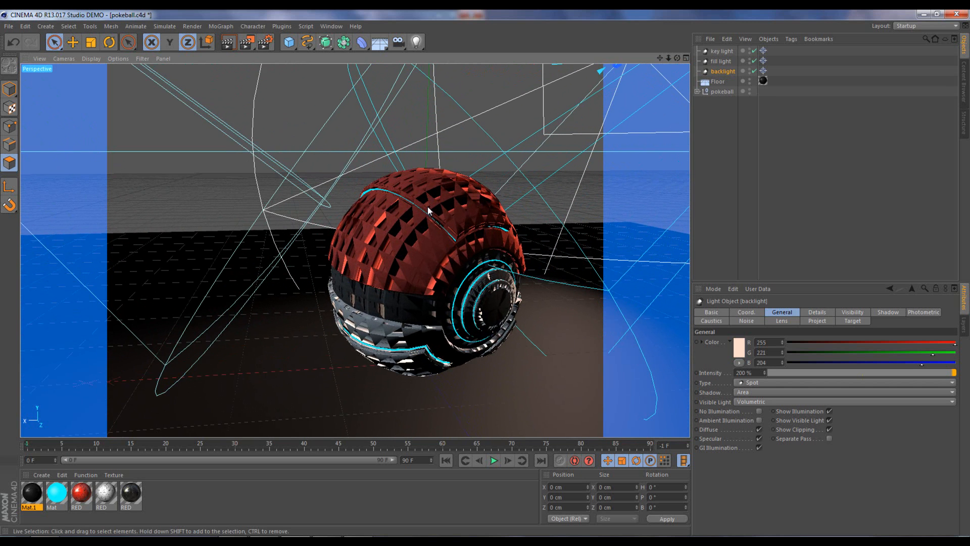
pyautogui.moveTo(677, 57); pyautogui.dragTo(485, 272)
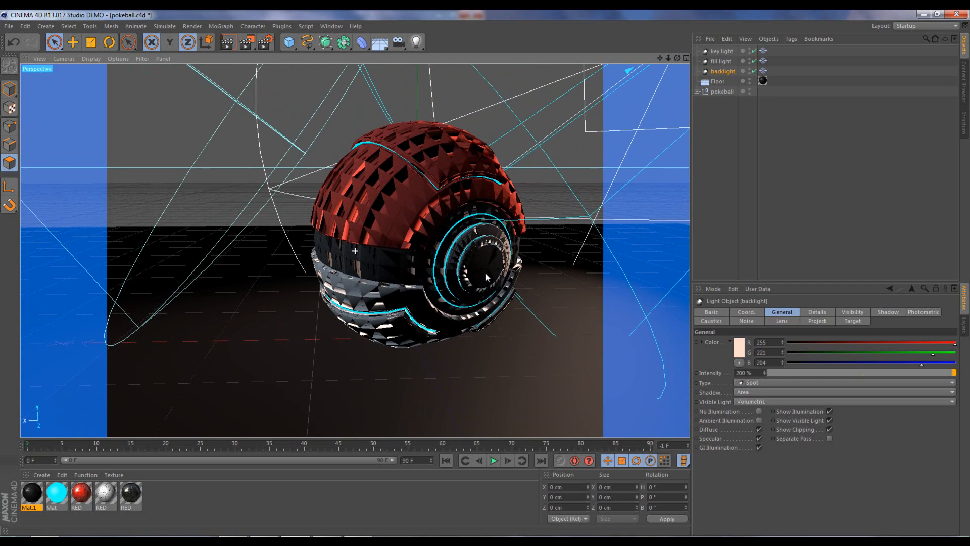
pyautogui.click(228, 42)
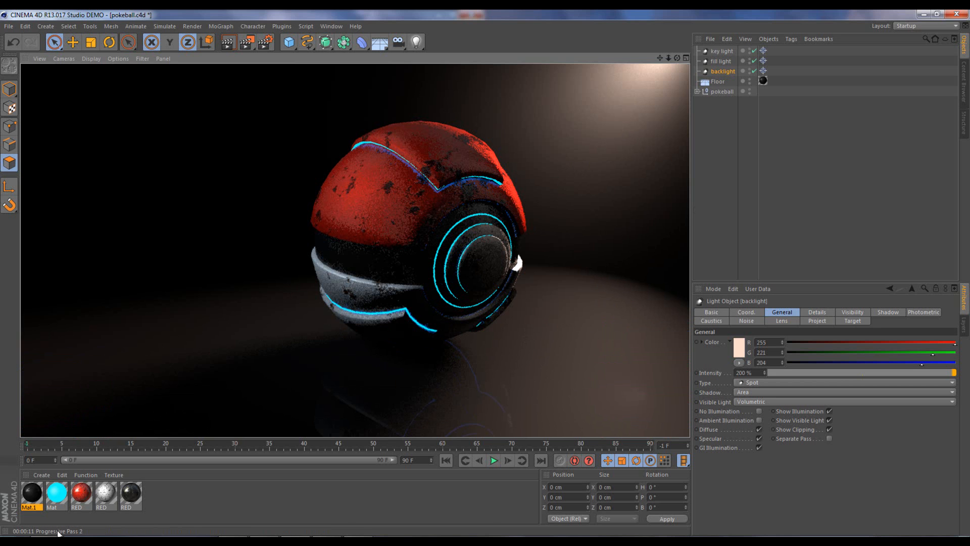
pyautogui.hotkey('alt', 'Tab')
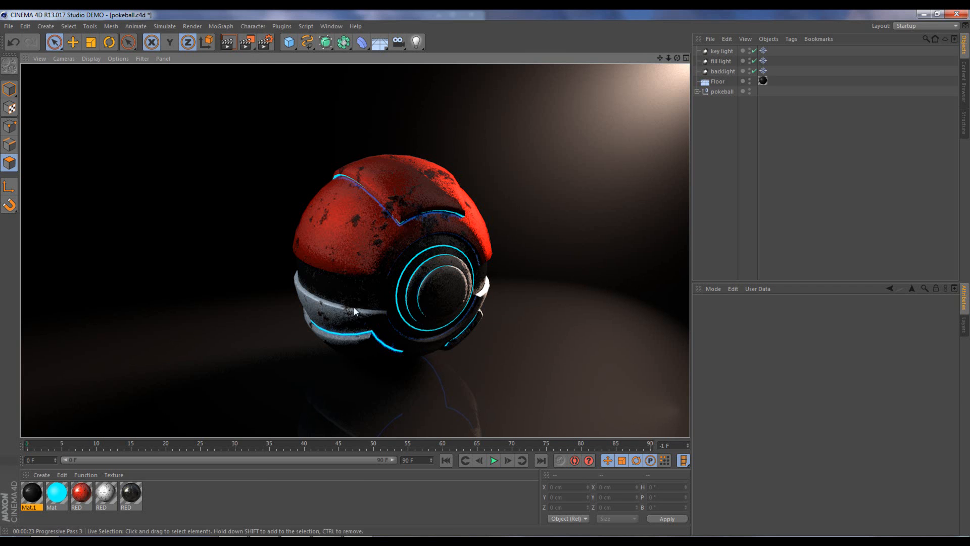
# Enable Ambient Occlusion and set the Physical renderer's motion subdivisions to 5 with Motion Blur on, and render a viewport preview
pyautogui.click(266, 42)
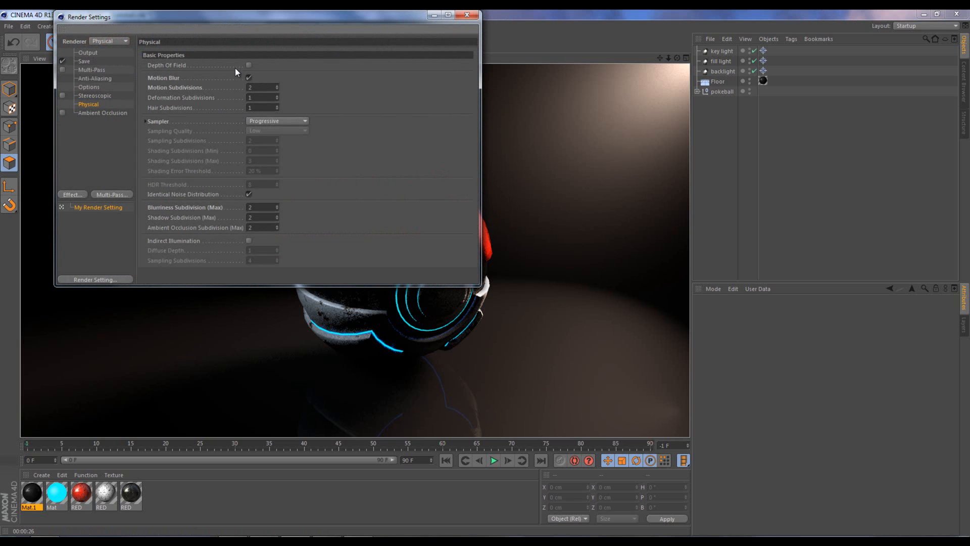
pyautogui.click(248, 77)
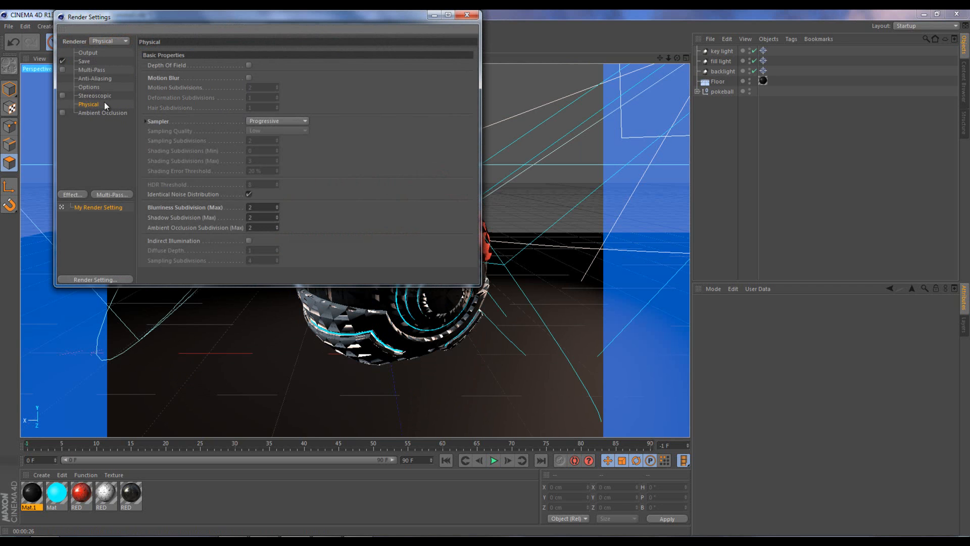
pyautogui.click(249, 79)
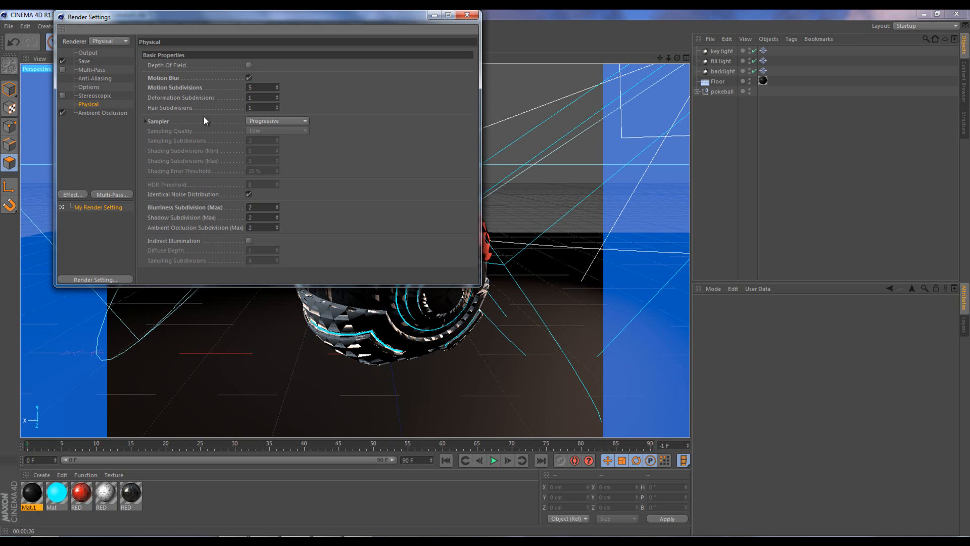
pyautogui.click(97, 113)
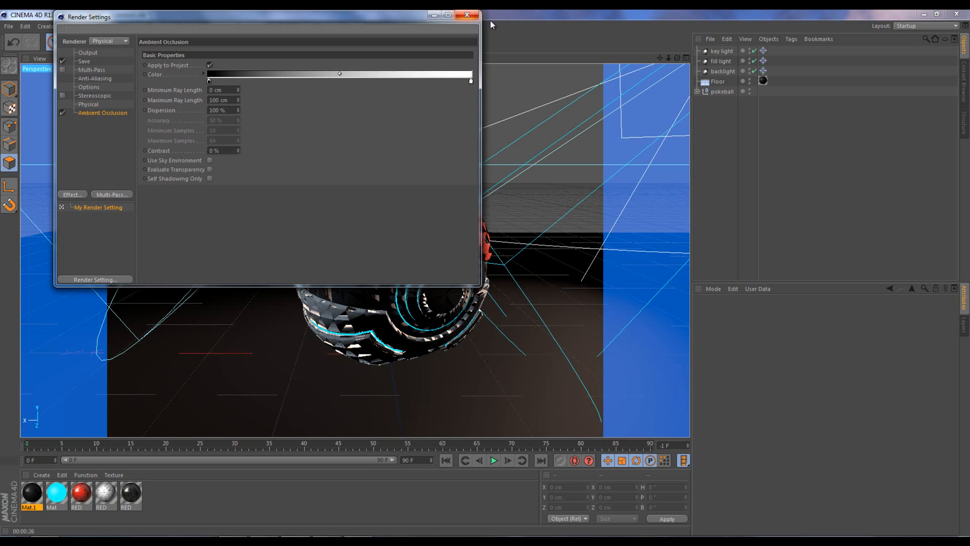
pyautogui.click(466, 15)
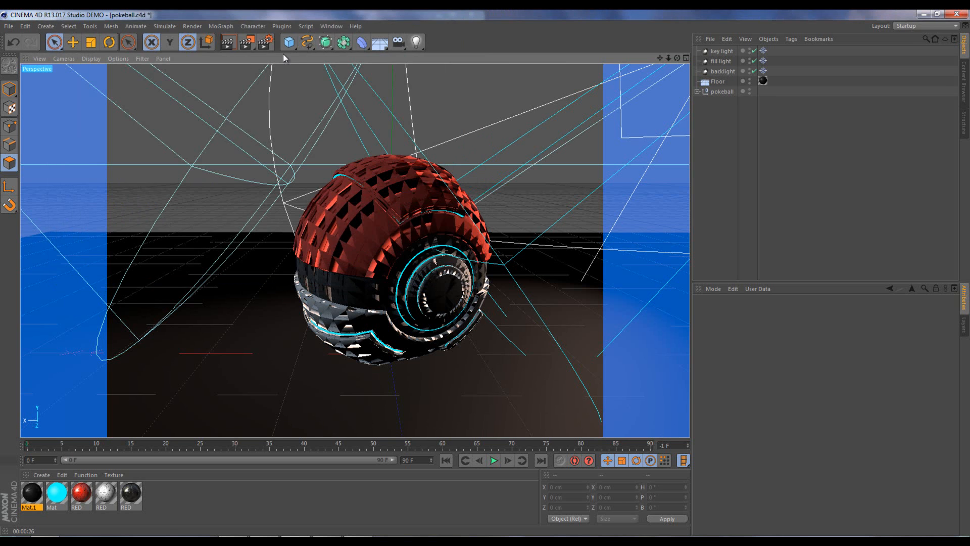
pyautogui.click(228, 43)
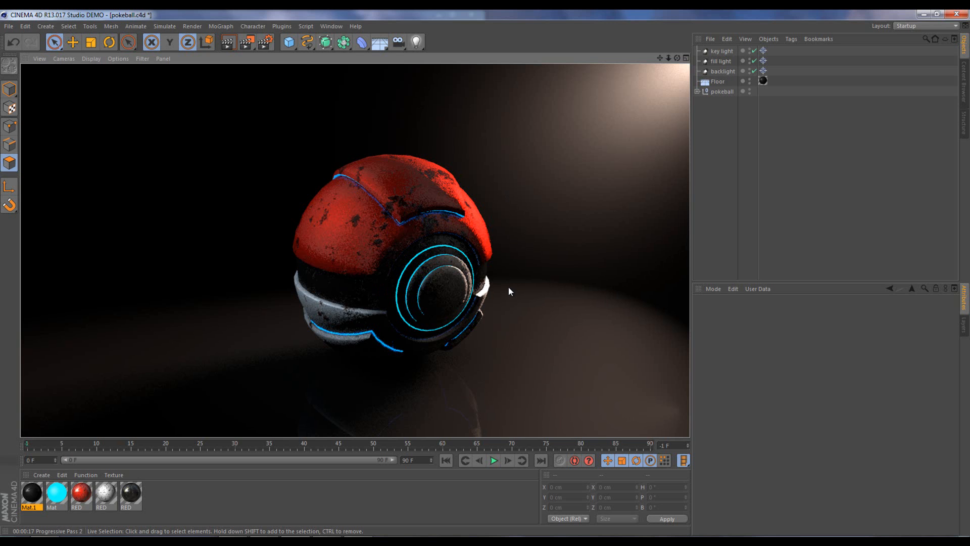
# Set the Physical renderer's sampler to Adaptive with High sampling quality
pyautogui.click(265, 42)
pyautogui.click(89, 104)
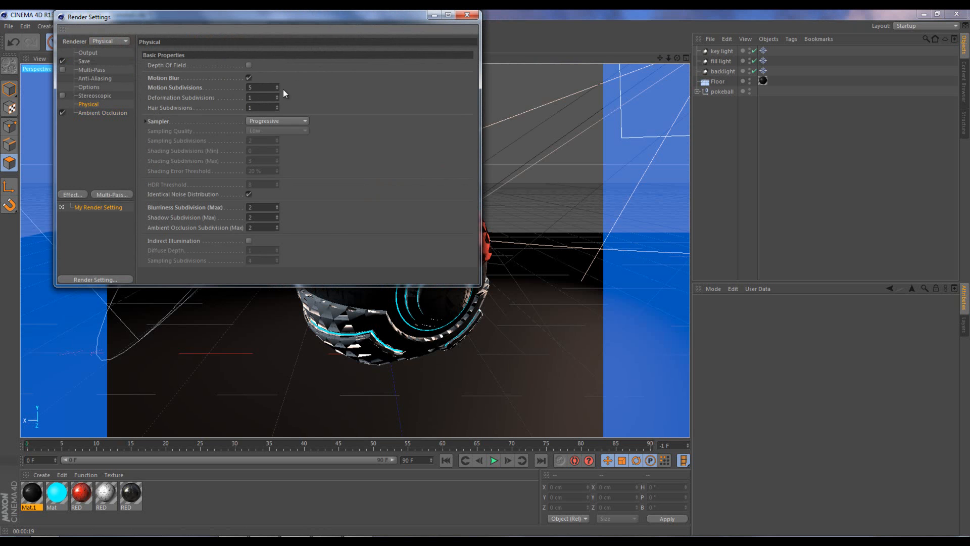
pyautogui.click(272, 121)
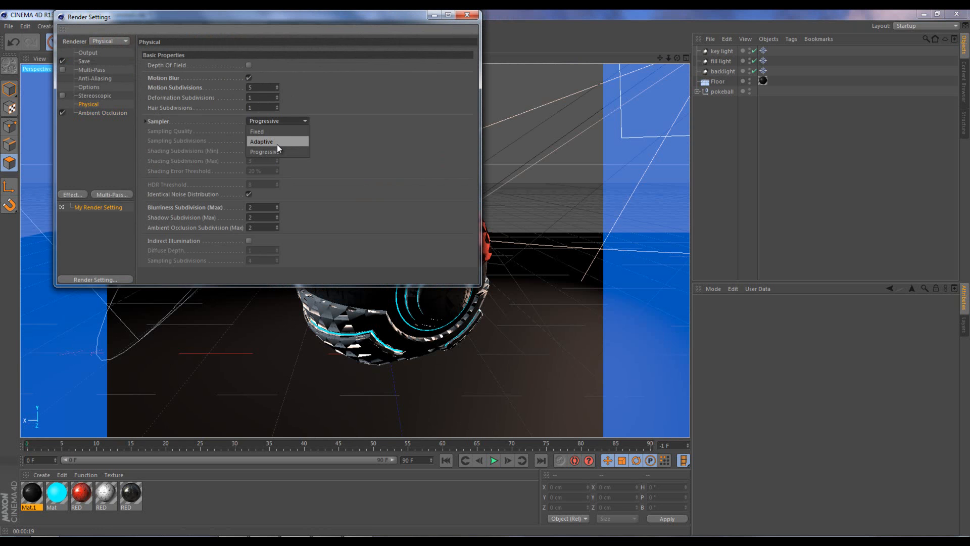
pyautogui.click(276, 144)
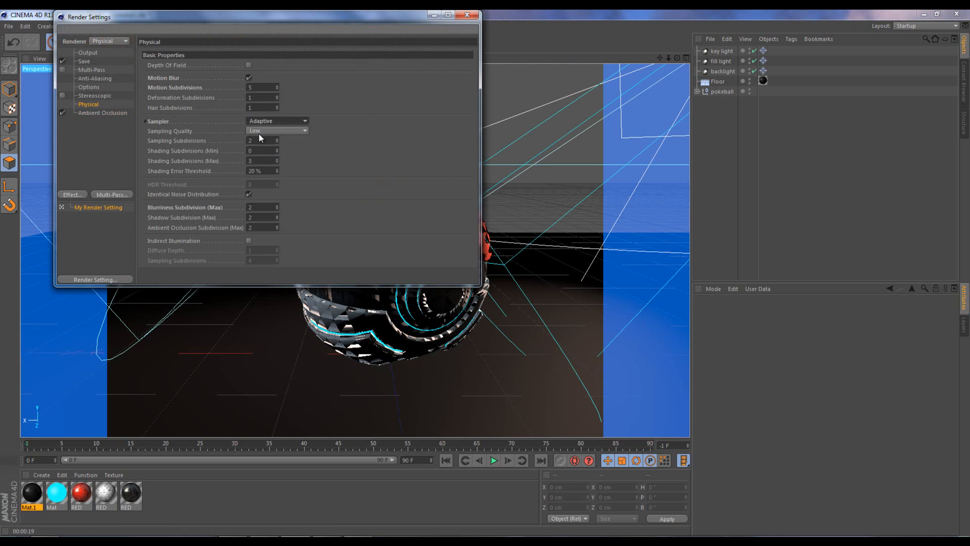
pyautogui.click(261, 132)
pyautogui.click(272, 163)
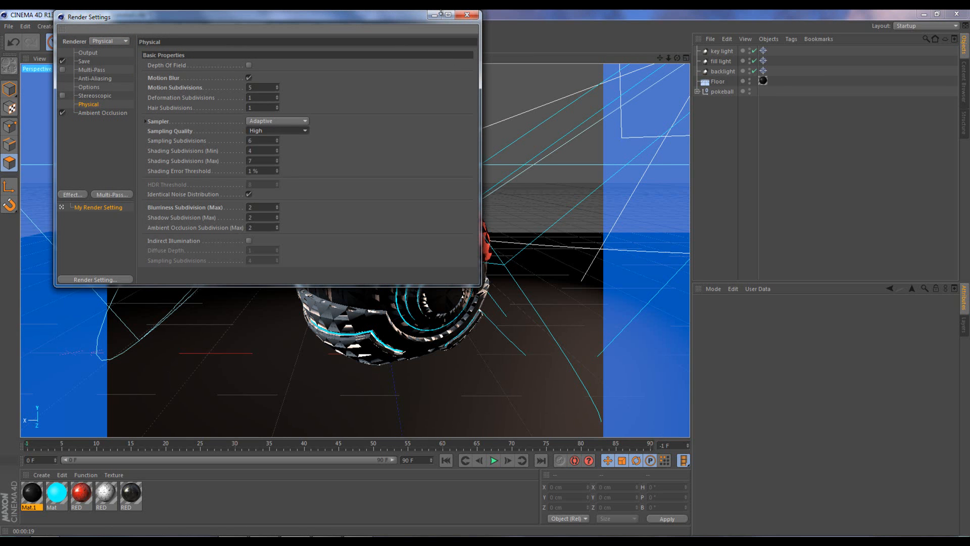
# Render a viewport preview of the pokeball with High sampling quality
pyautogui.click(465, 16)
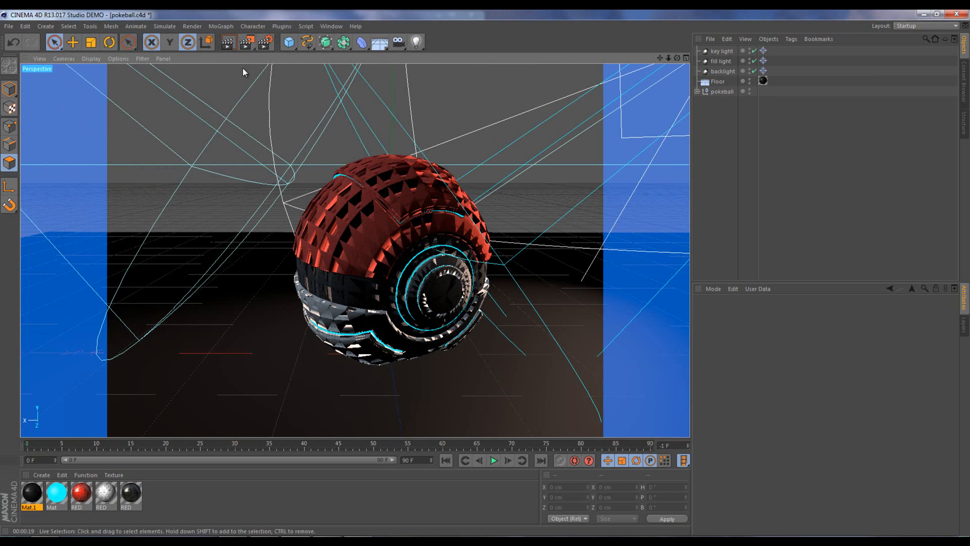
pyautogui.click(235, 41)
pyautogui.click(735, 130)
# Set the Physical renderer's sampling quality to Medium and render a viewport preview of the pokeball
pyautogui.click(272, 42)
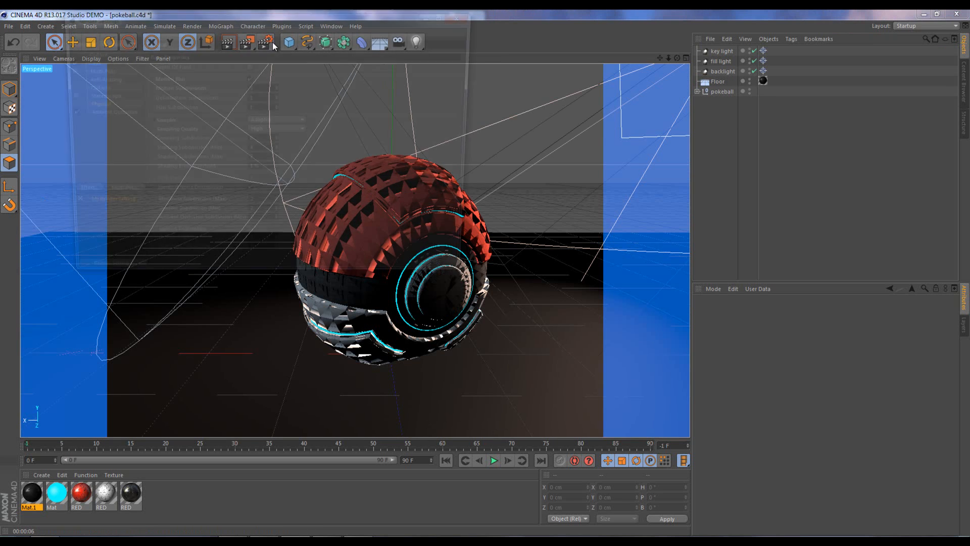
pyautogui.click(262, 129)
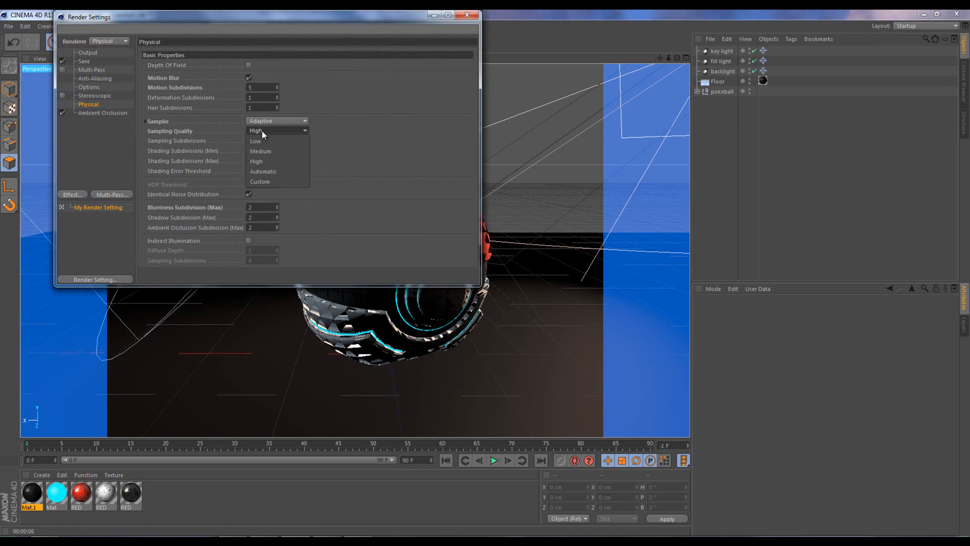
pyautogui.click(271, 155)
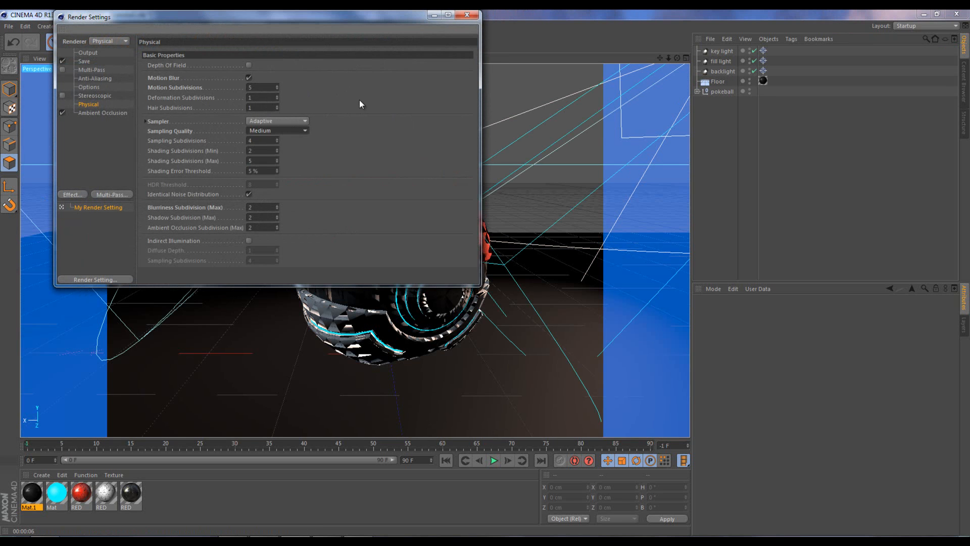
pyautogui.click(468, 15)
pyautogui.click(234, 44)
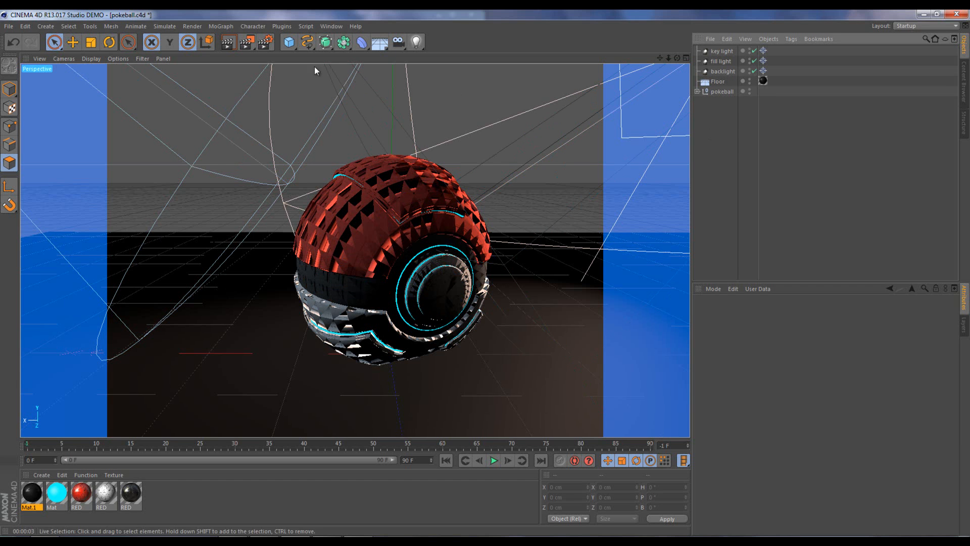
# Set the Physical renderer's sampling quality to Low
pyautogui.click(266, 42)
pyautogui.click(282, 130)
pyautogui.click(280, 144)
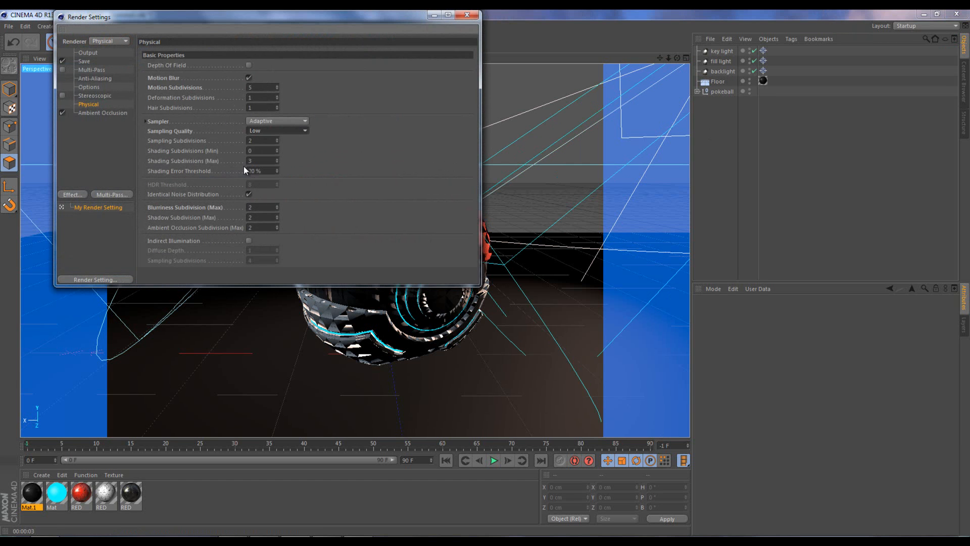
# Review the Ambient Occlusion and Anti-Aliasing render settings, including the available anti-aliasing filter types
pyautogui.click(105, 112)
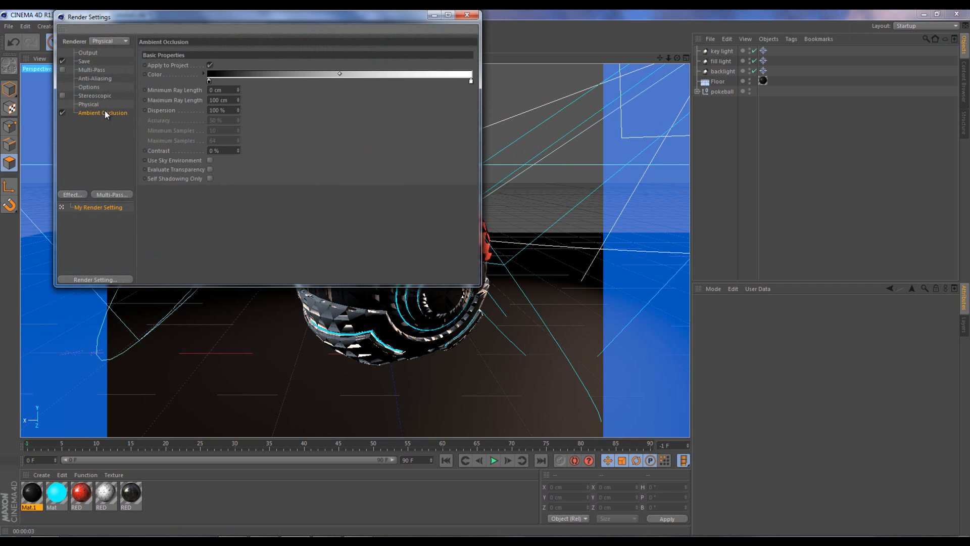
pyautogui.click(98, 101)
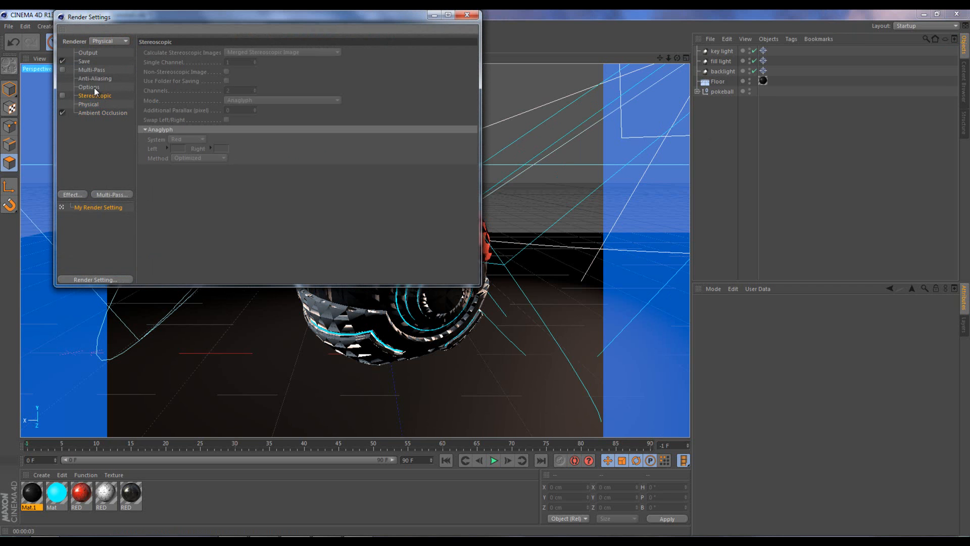
pyautogui.click(95, 87)
pyautogui.click(97, 79)
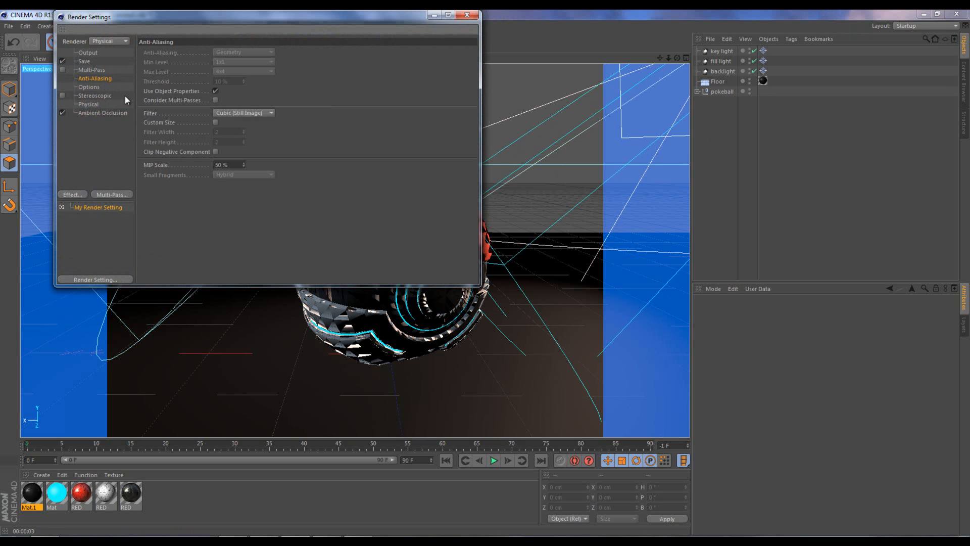
pyautogui.click(239, 114)
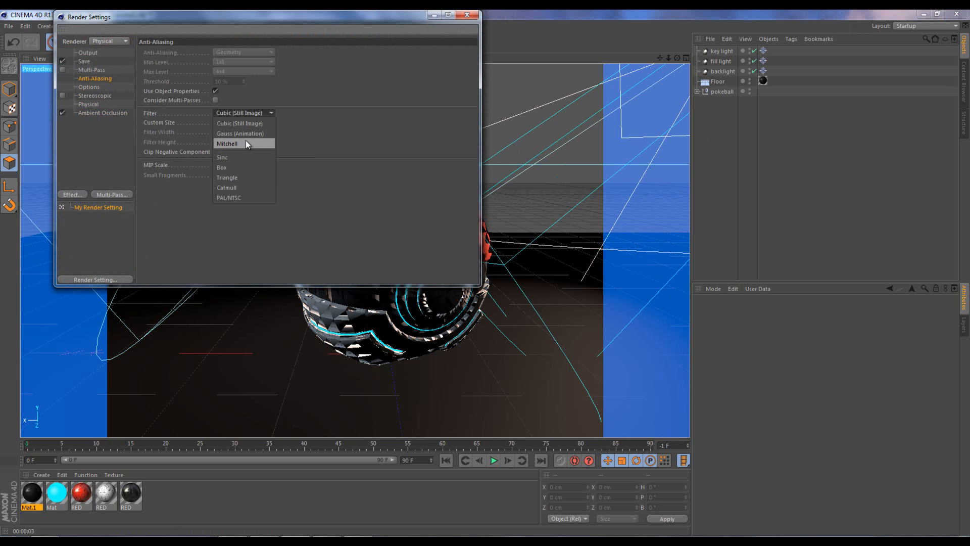
pyautogui.click(337, 144)
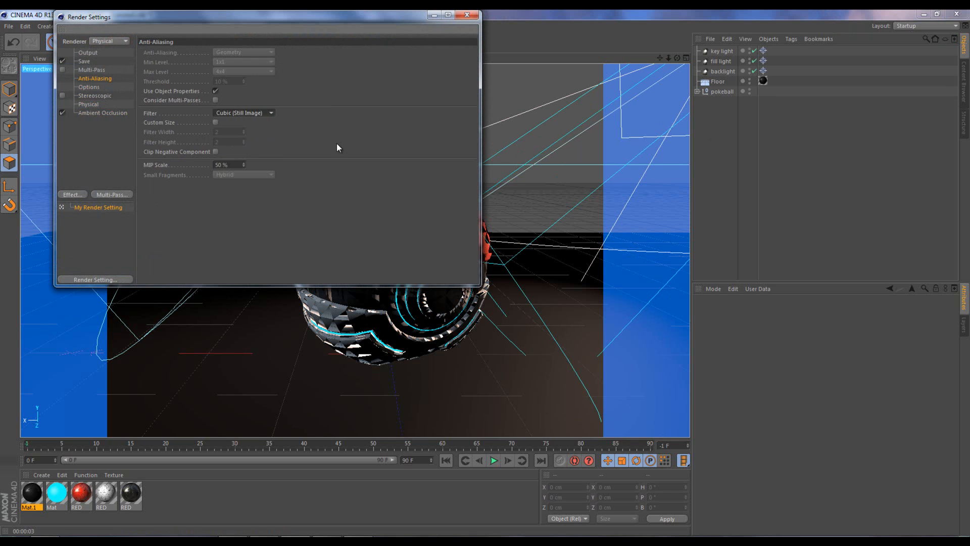
# Enable the alpha channel in the render settings for saving the regular image
pyautogui.click(95, 61)
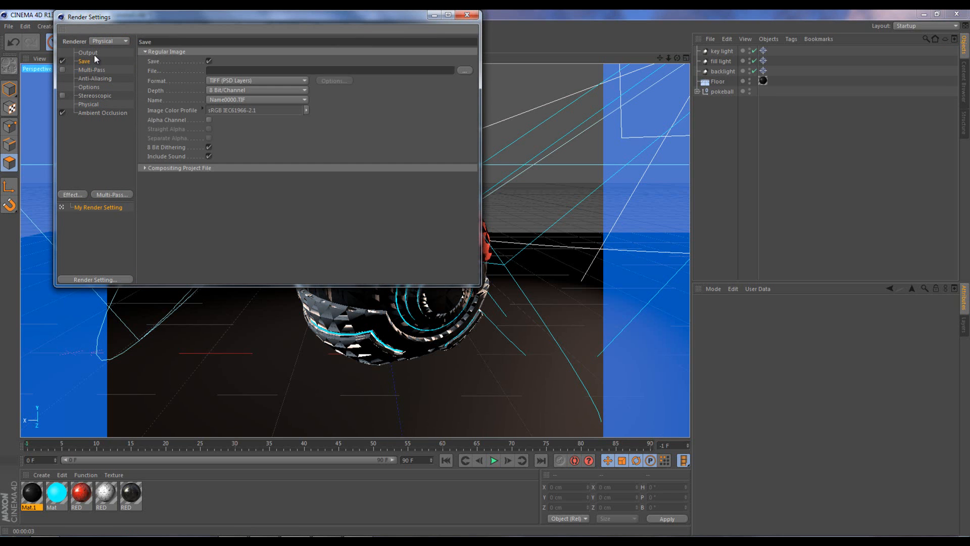
pyautogui.click(209, 119)
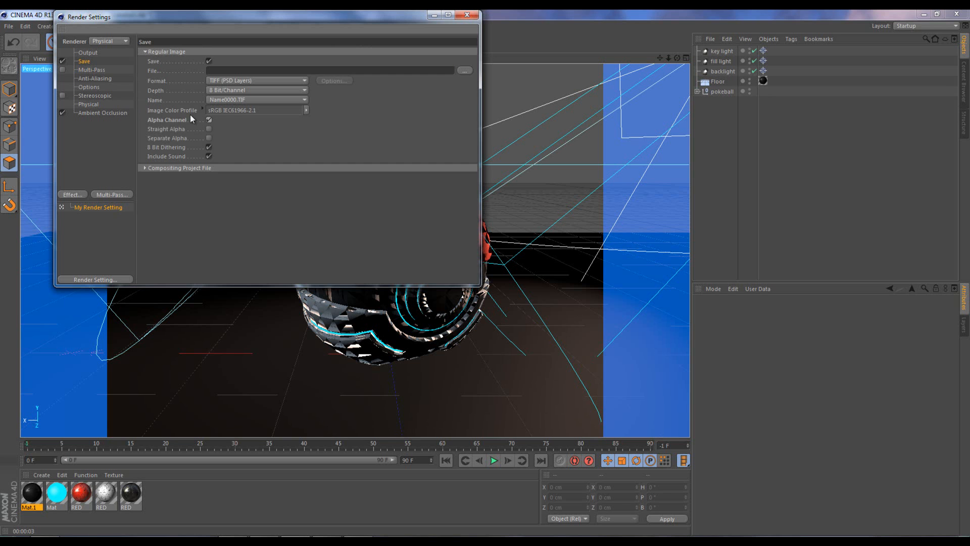
pyautogui.click(103, 71)
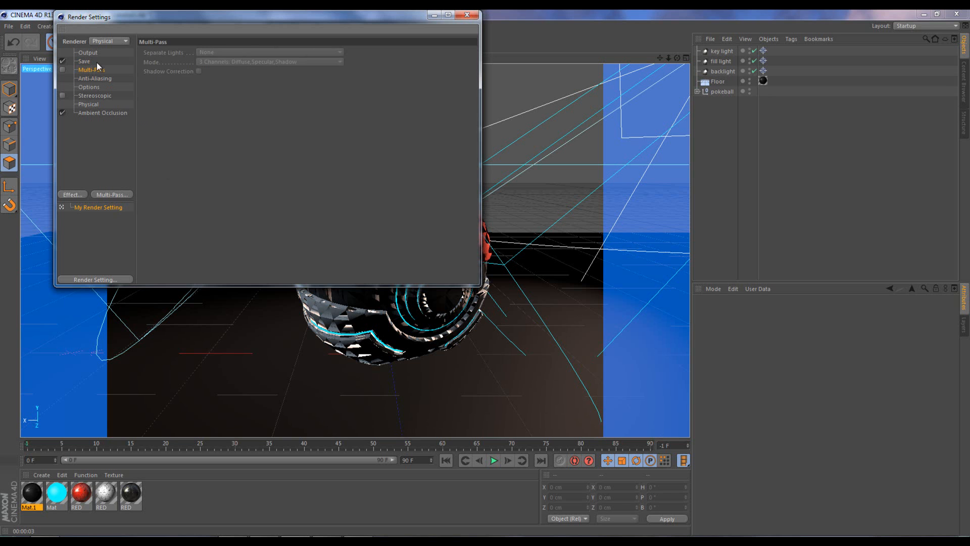
pyautogui.click(95, 61)
# Try the HDV/HDTV 720 29.97 and NTSC DV Widescreen film/video presets for the render output
pyautogui.click(99, 53)
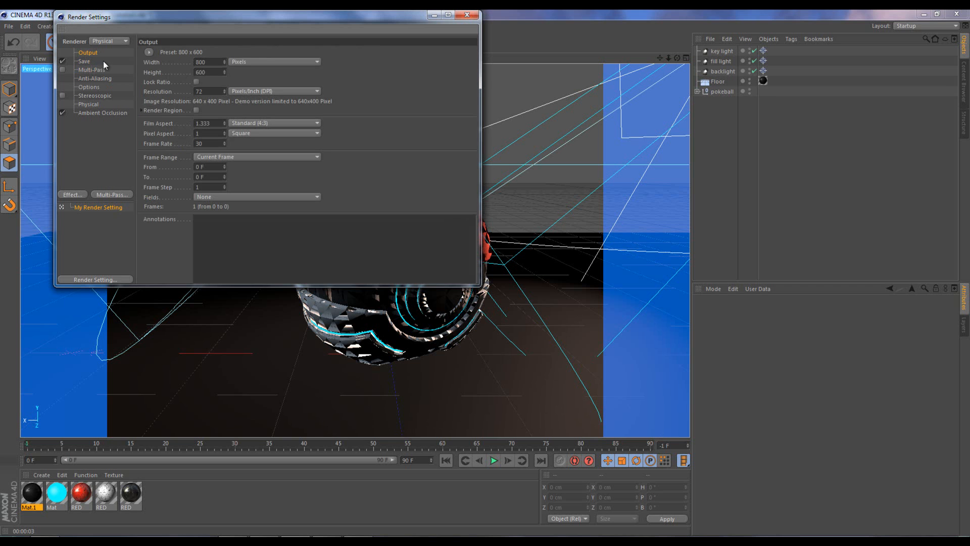
pyautogui.click(149, 51)
pyautogui.moveTo(167, 83)
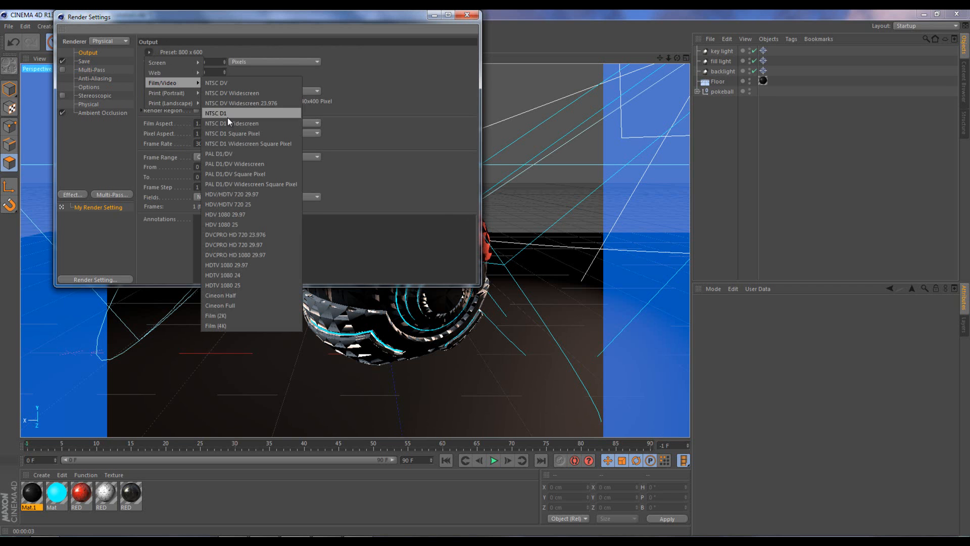
pyautogui.click(250, 194)
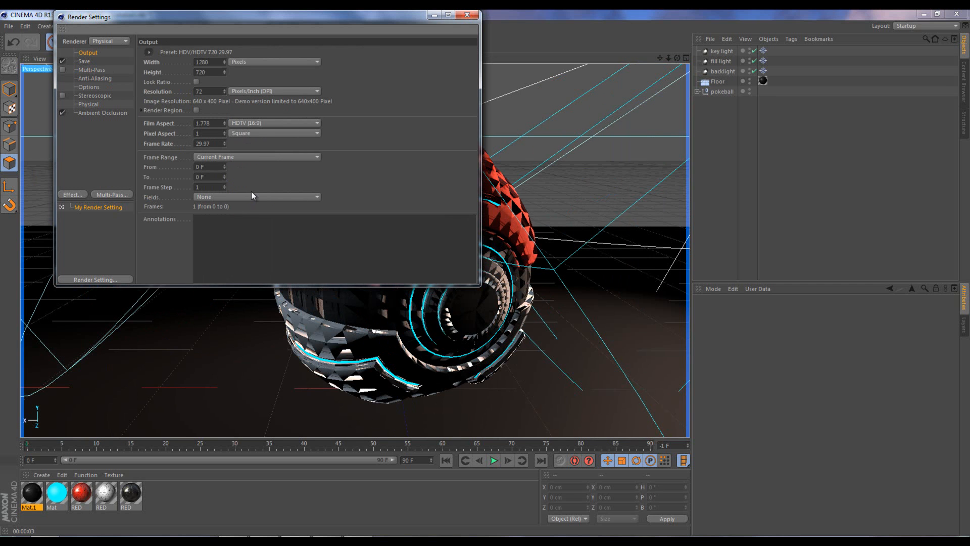
pyautogui.click(147, 51)
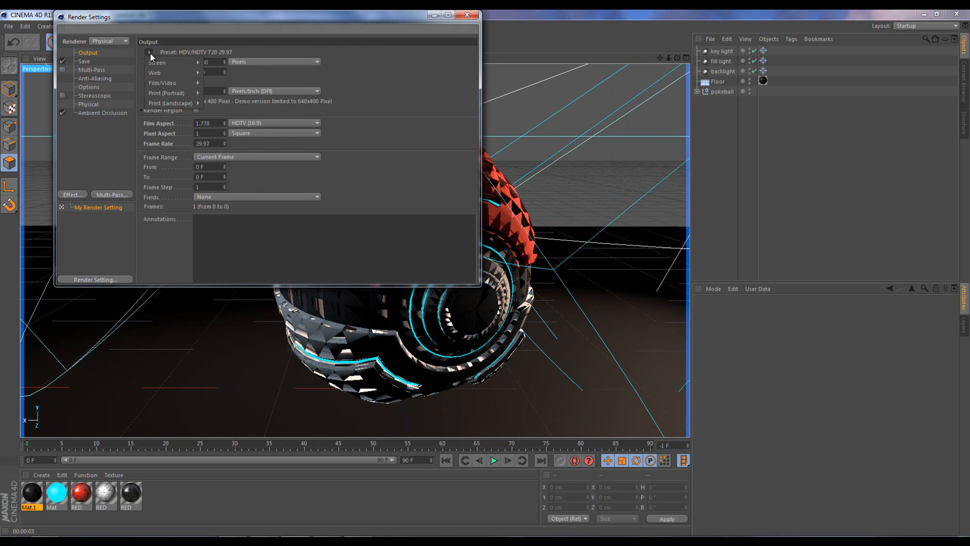
pyautogui.moveTo(180, 84)
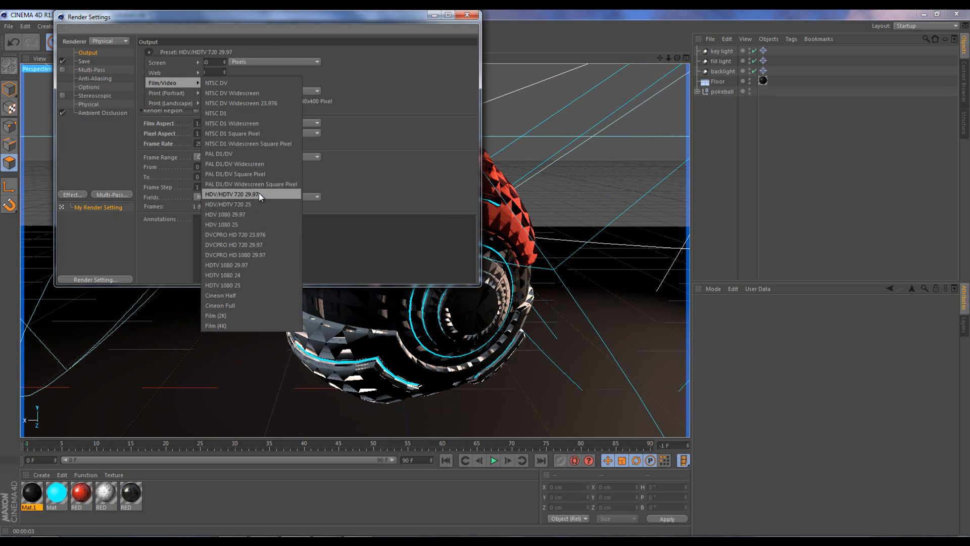
pyautogui.click(246, 92)
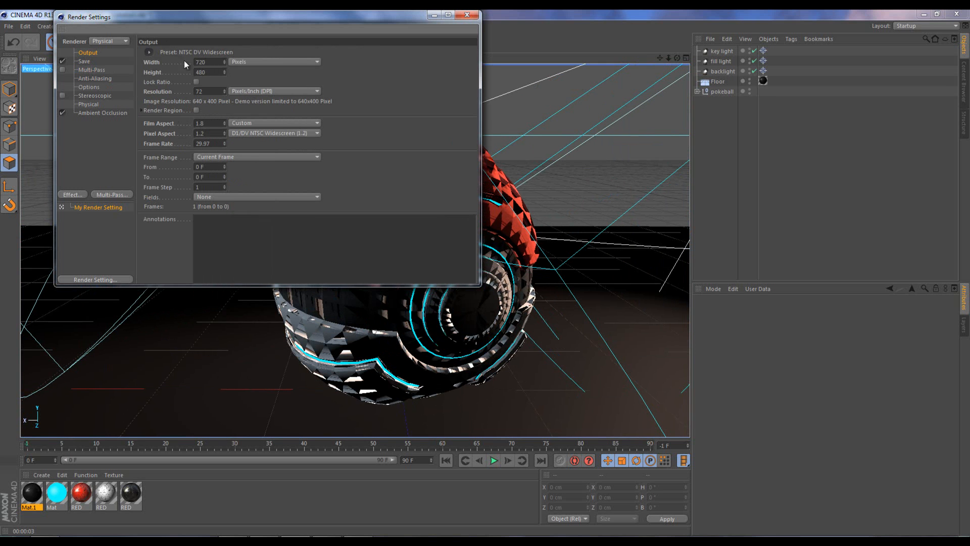
# Set the render output to the NTSC DV film/video preset and close the render settings
pyautogui.click(149, 52)
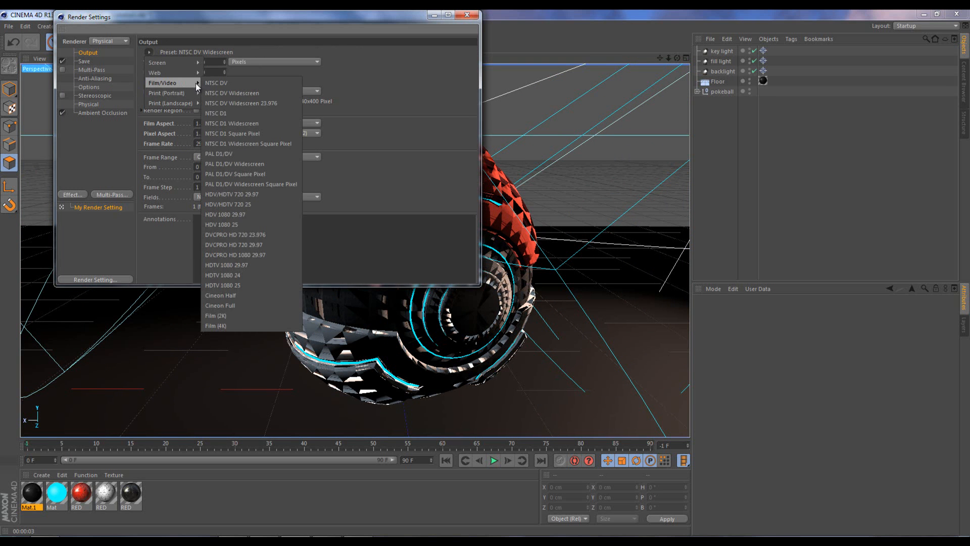
pyautogui.click(220, 83)
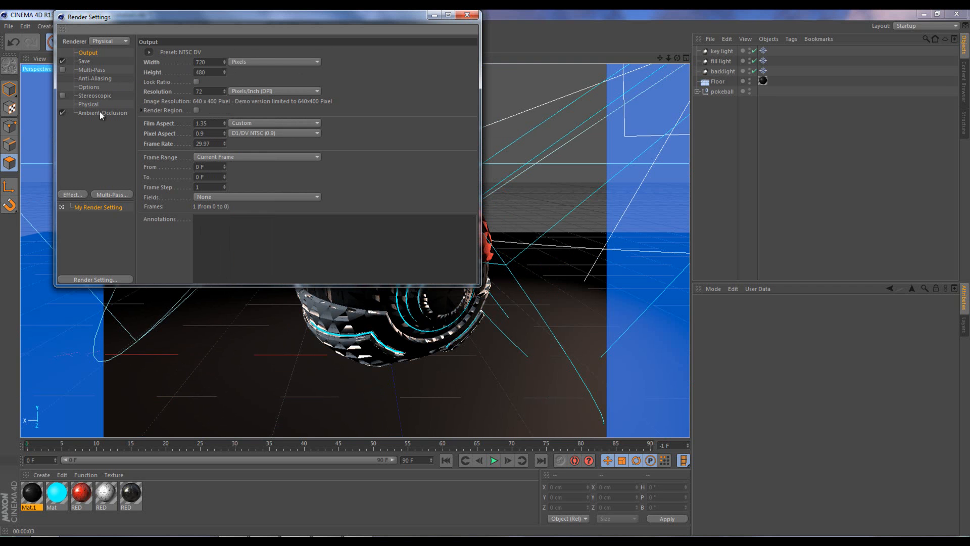
pyautogui.click(467, 15)
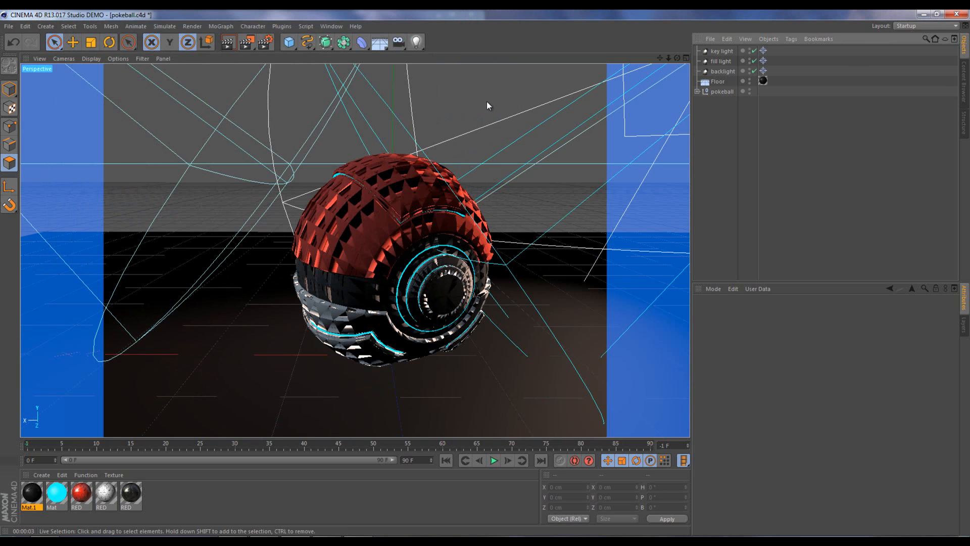